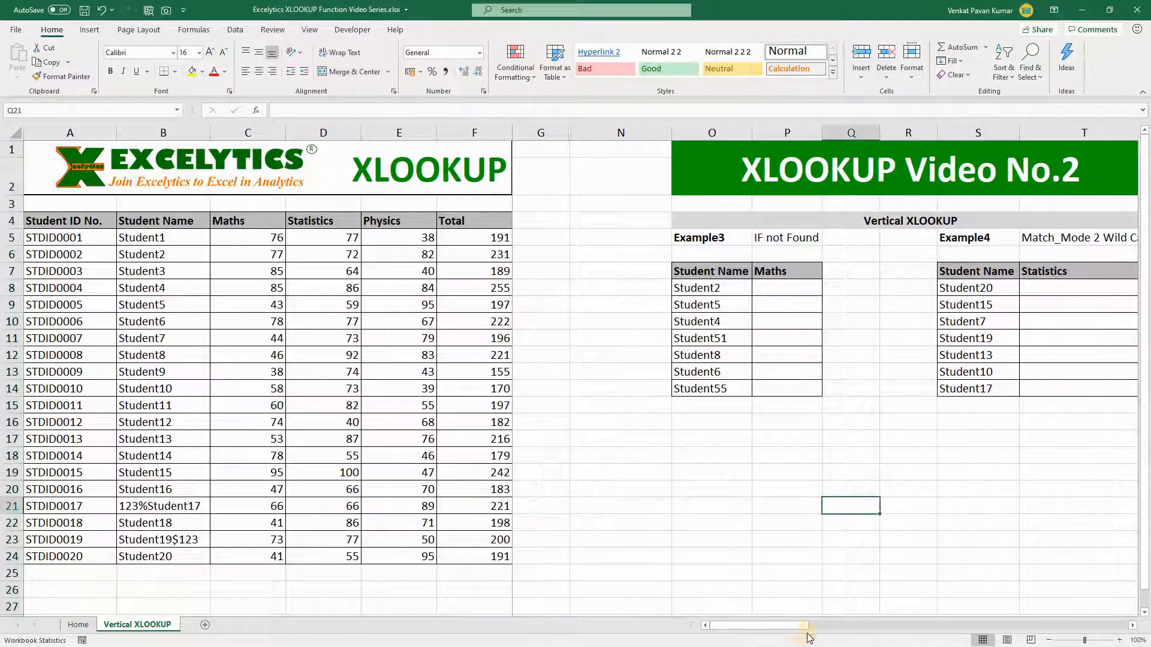
Examine the Example3 and Example4 lookup tables and the student marks table they draw from
{"action": "left_click_drag", "start_coordinate": [793, 626], "coordinate": [823, 629]}
{"action": "left_click", "coordinate": [666, 239]}
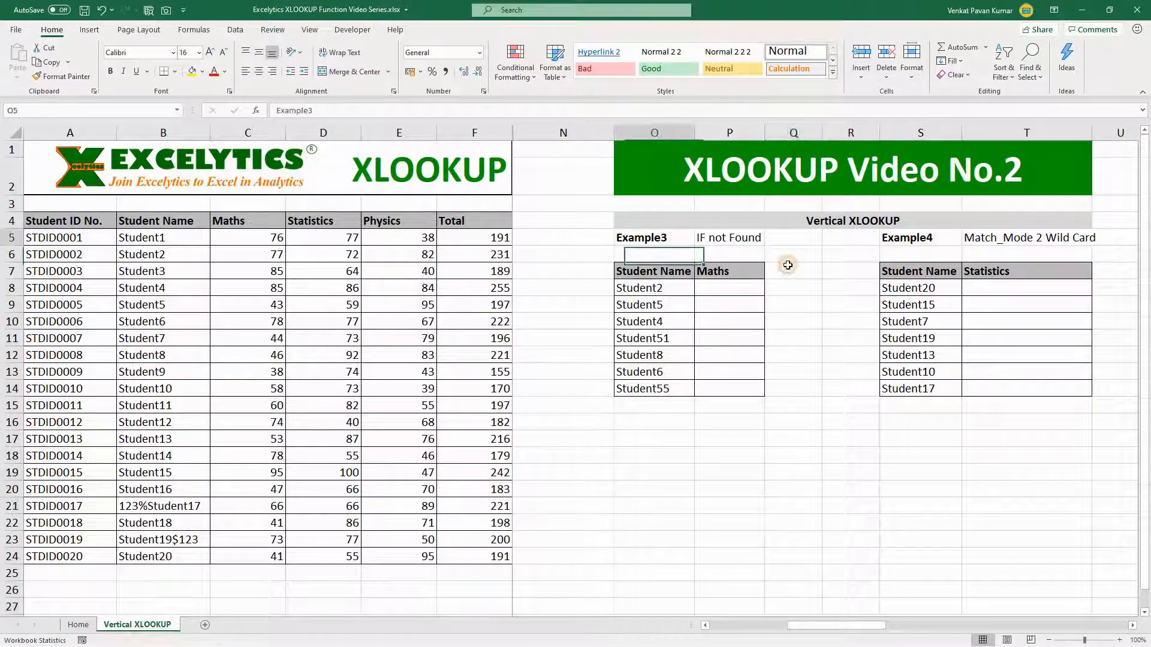
{"action": "left_click", "coordinate": [899, 242]}
{"action": "left_click", "coordinate": [717, 241]}
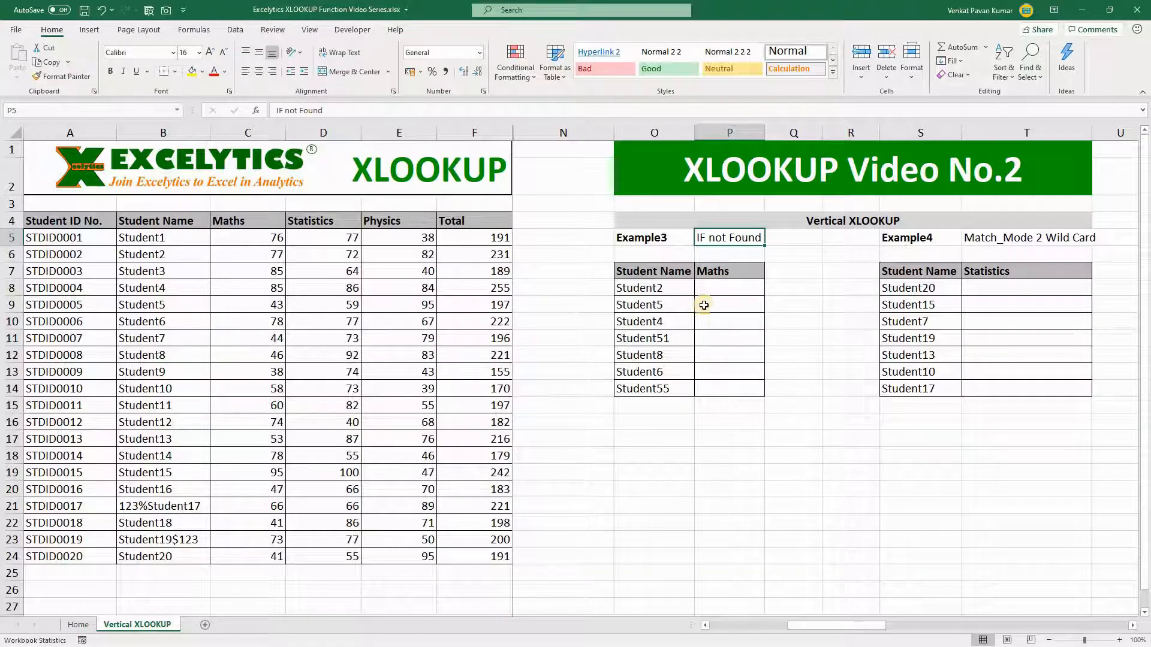
{"action": "left_click", "coordinate": [716, 288]}
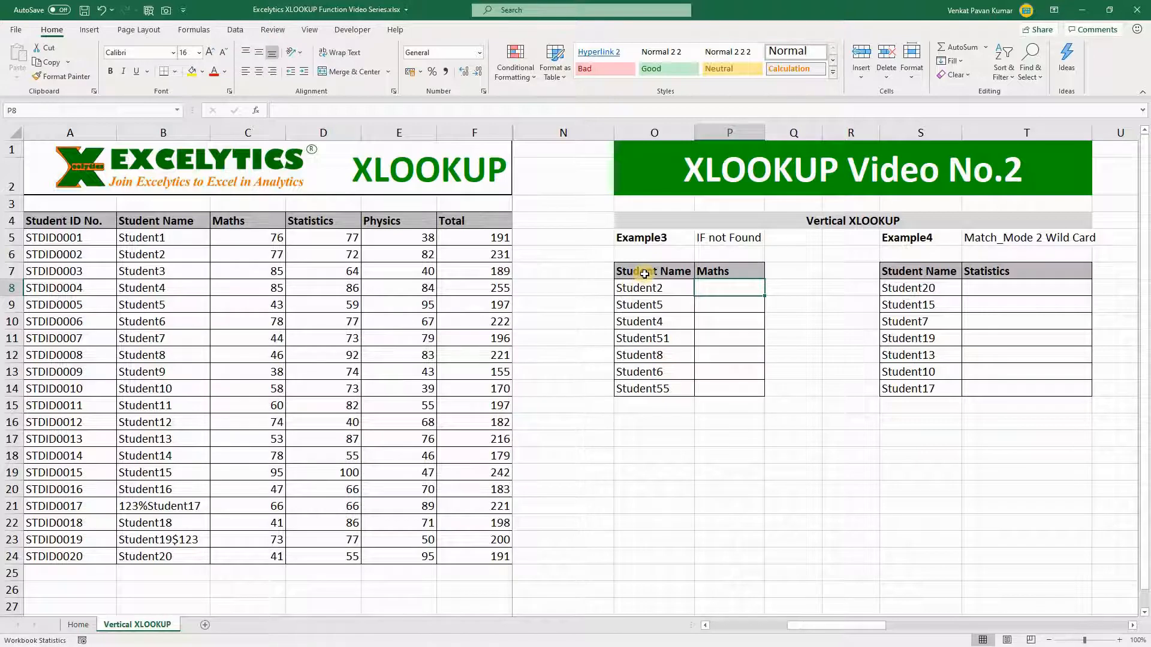
{"action": "left_click", "coordinate": [687, 272]}
{"action": "key", "text": "Right"}
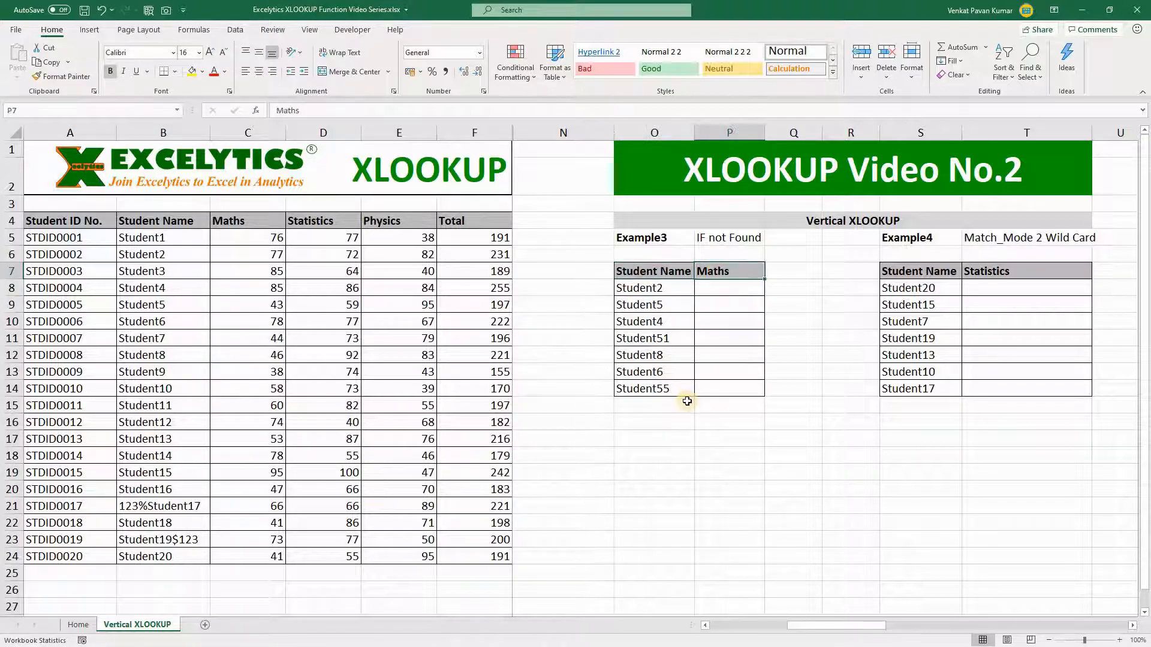
{"action": "left_click_drag", "start_coordinate": [59, 220], "coordinate": [450, 545]}
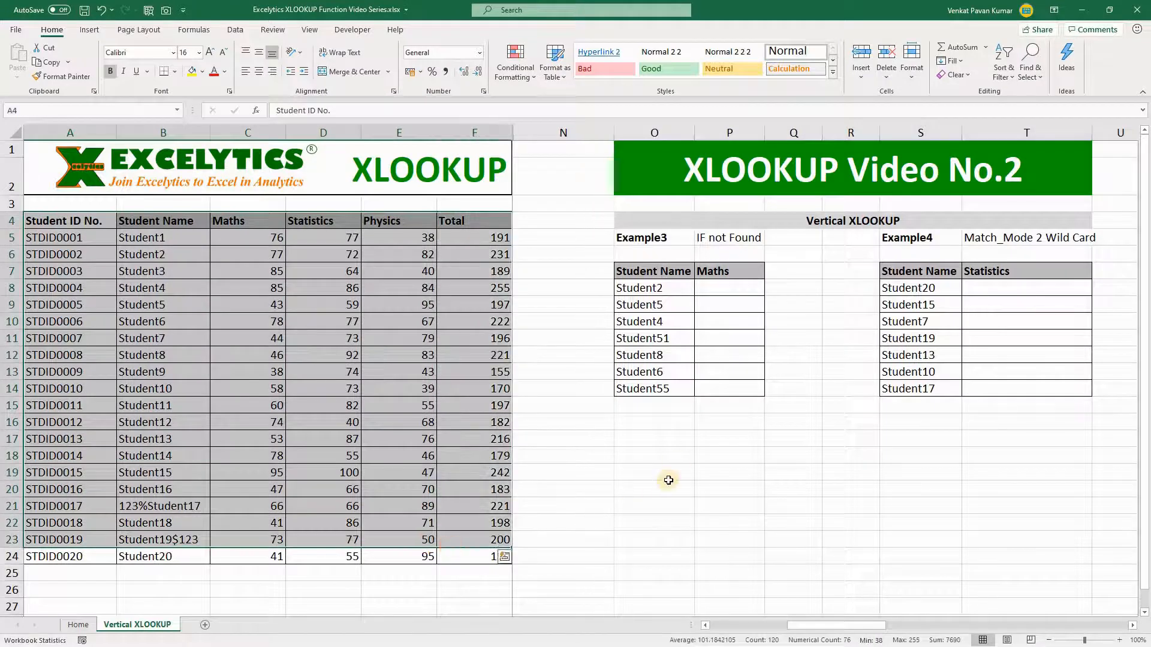
{"action": "left_click", "coordinate": [668, 480]}
Start an XLOOKUP formula in P8 with O8 as lookup value and $B$4:$B$24 as absolute lookup array
{"action": "left_click", "coordinate": [715, 285]}
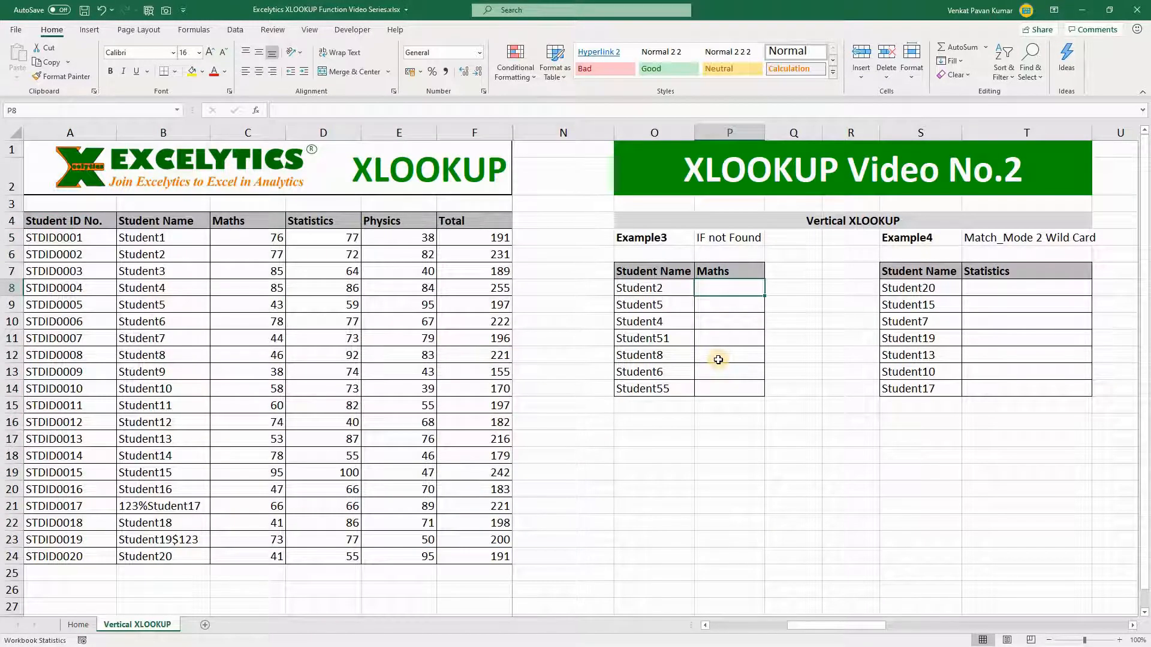
{"action": "type", "text": "=XLOOKUP("}
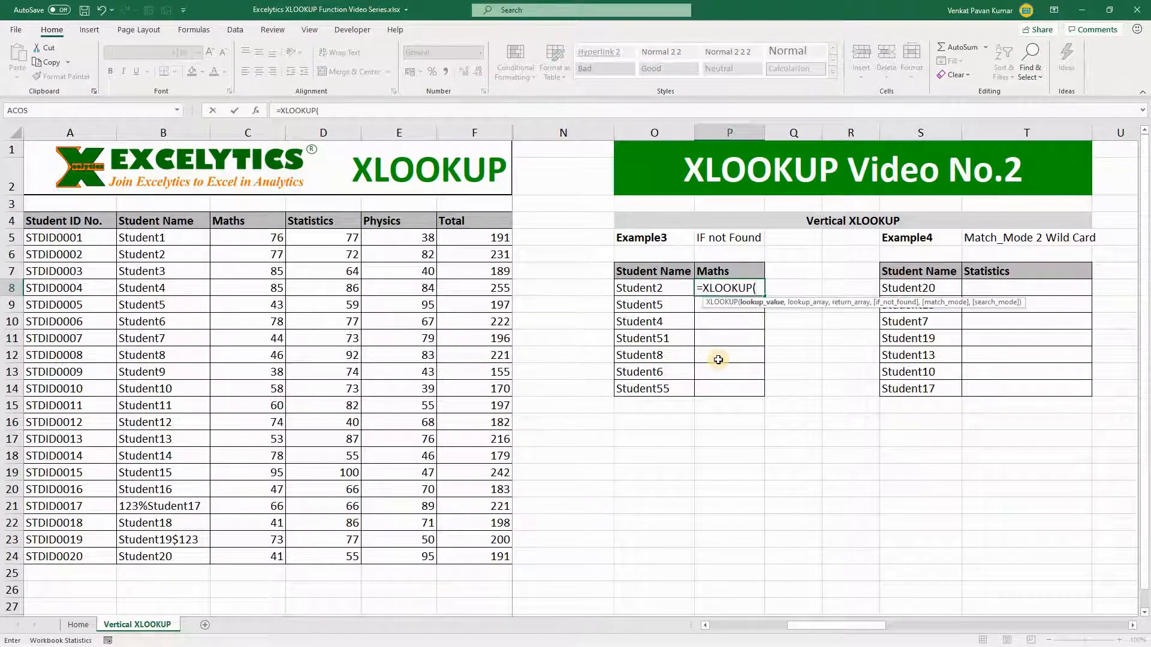
{"action": "left_click", "coordinate": [641, 289]}
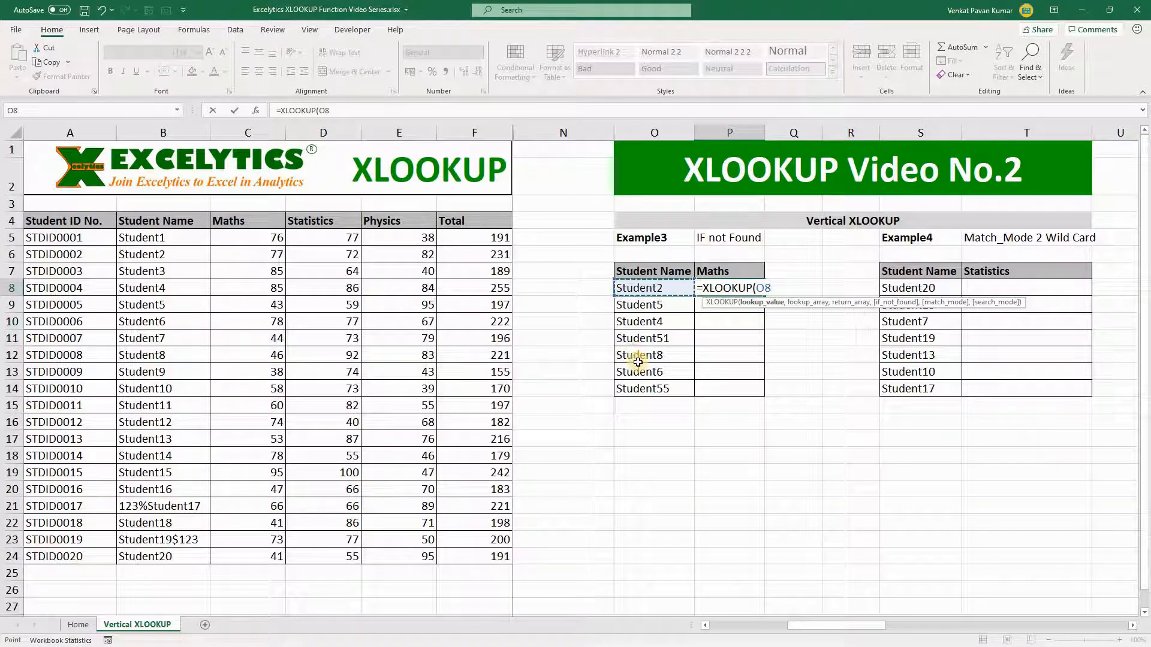
{"action": "type", "text": ","}
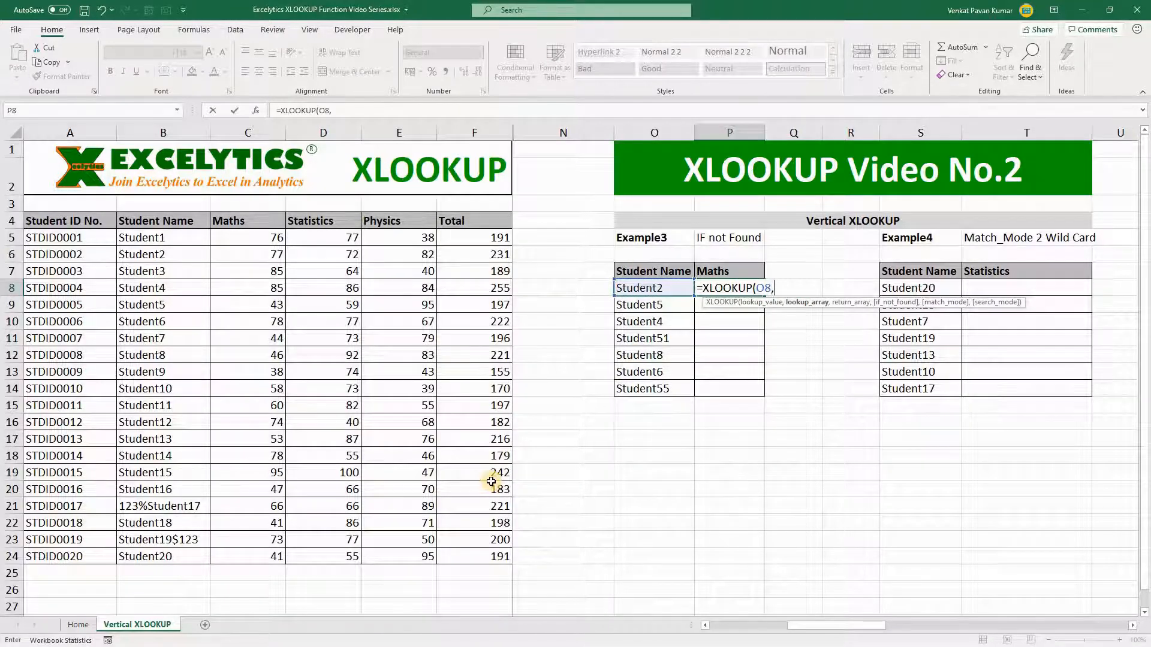
{"action": "left_click", "coordinate": [136, 221]}
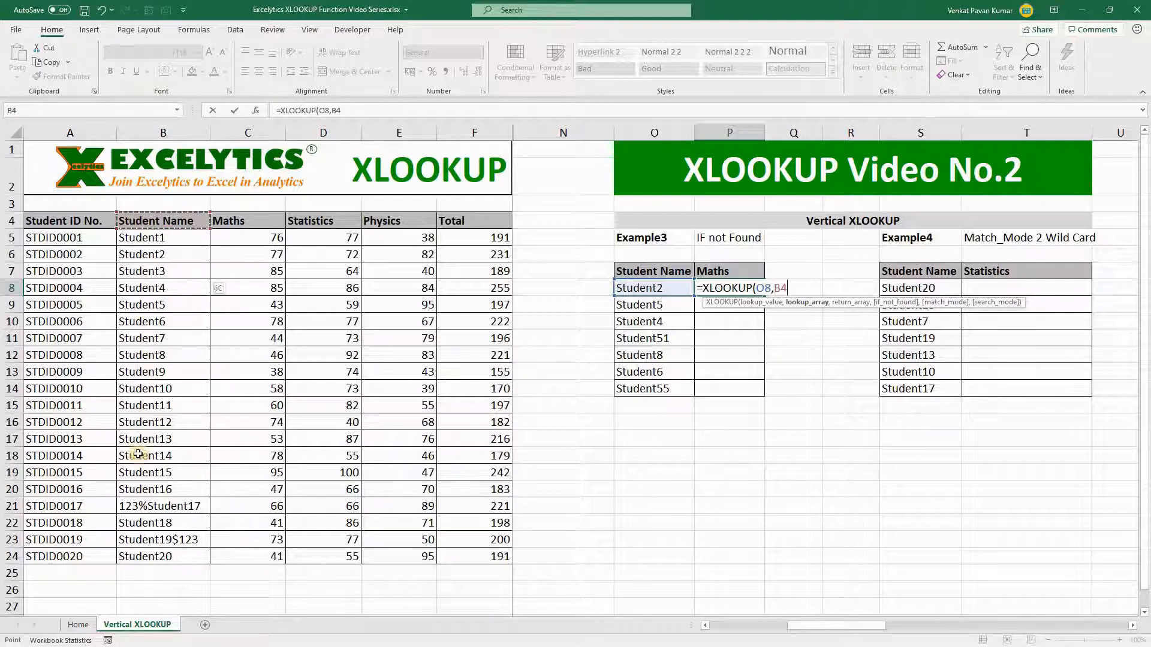
{"action": "mouse_move", "coordinate": [138, 456]}
{"action": "left_mouse_down"}
{"action": "mouse_move", "coordinate": [126, 550]}
{"action": "mouse_move", "coordinate": [135, 551]}
{"action": "left_mouse_up"}
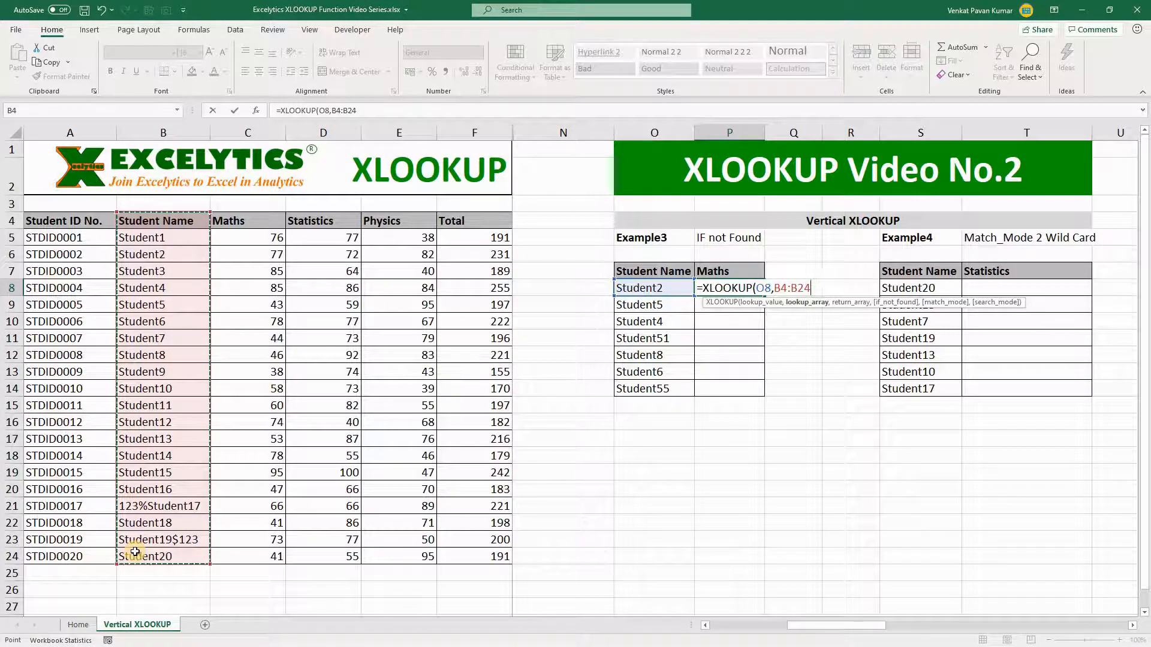
{"action": "key", "text": "F4"}
Add the Maths range $C$4:$C$24 as absolute return array and "absent" as the if_not_found text
{"action": "type", "text": ","}
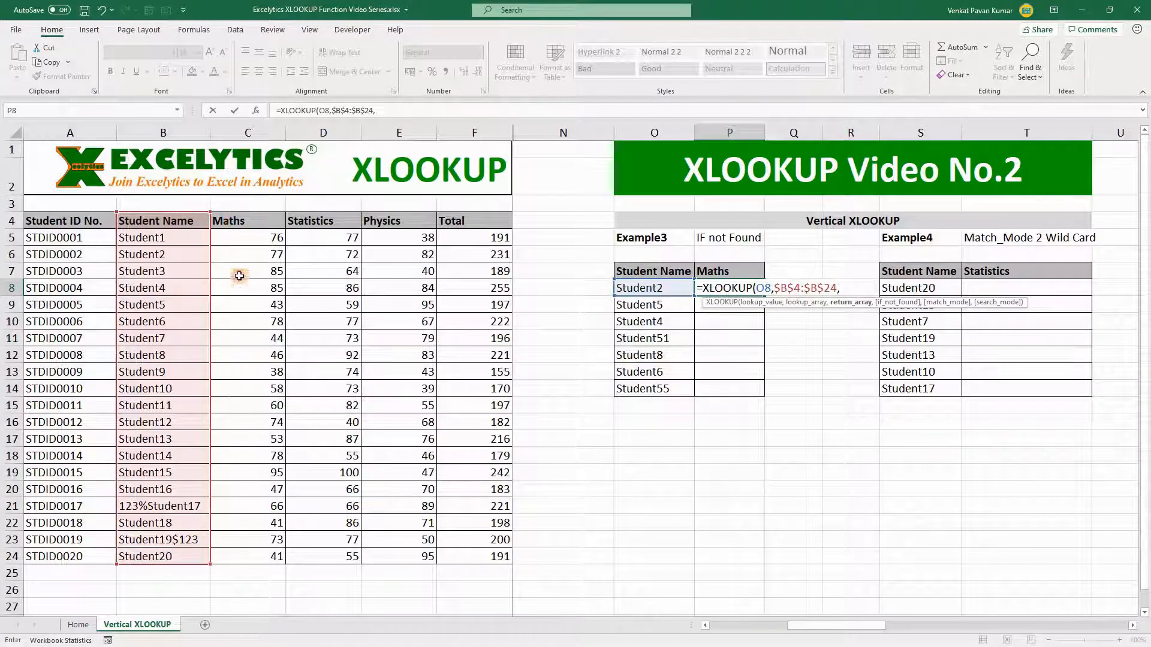
{"action": "left_click_drag", "start_coordinate": [240, 221], "coordinate": [237, 557]}
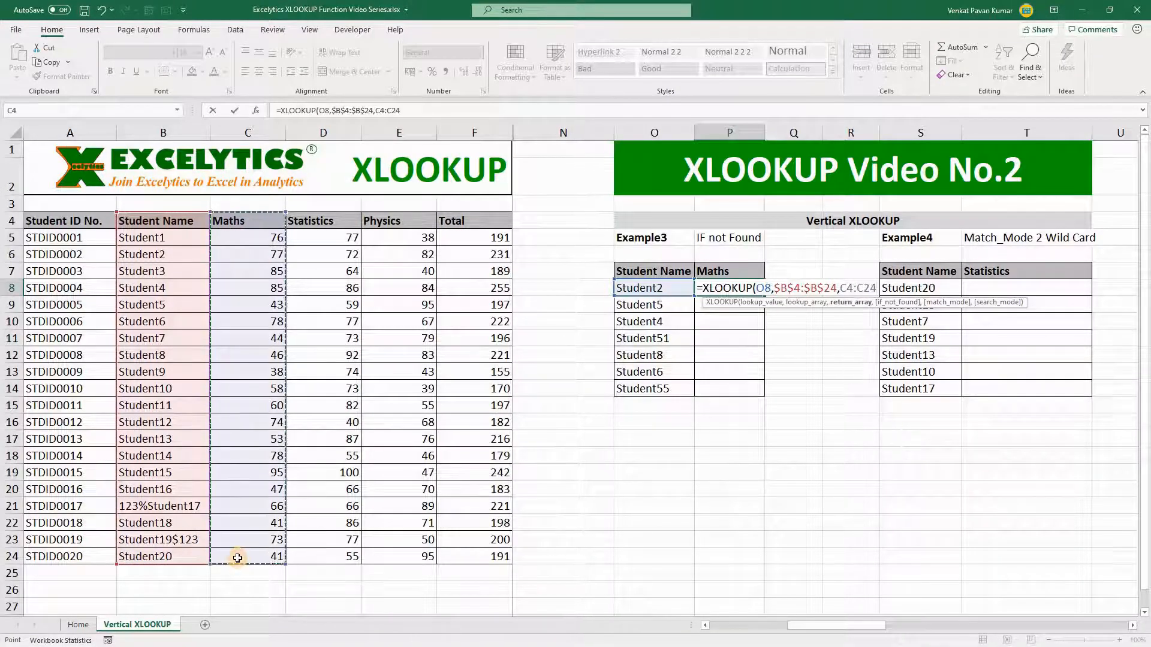
{"action": "key", "text": "F4"}
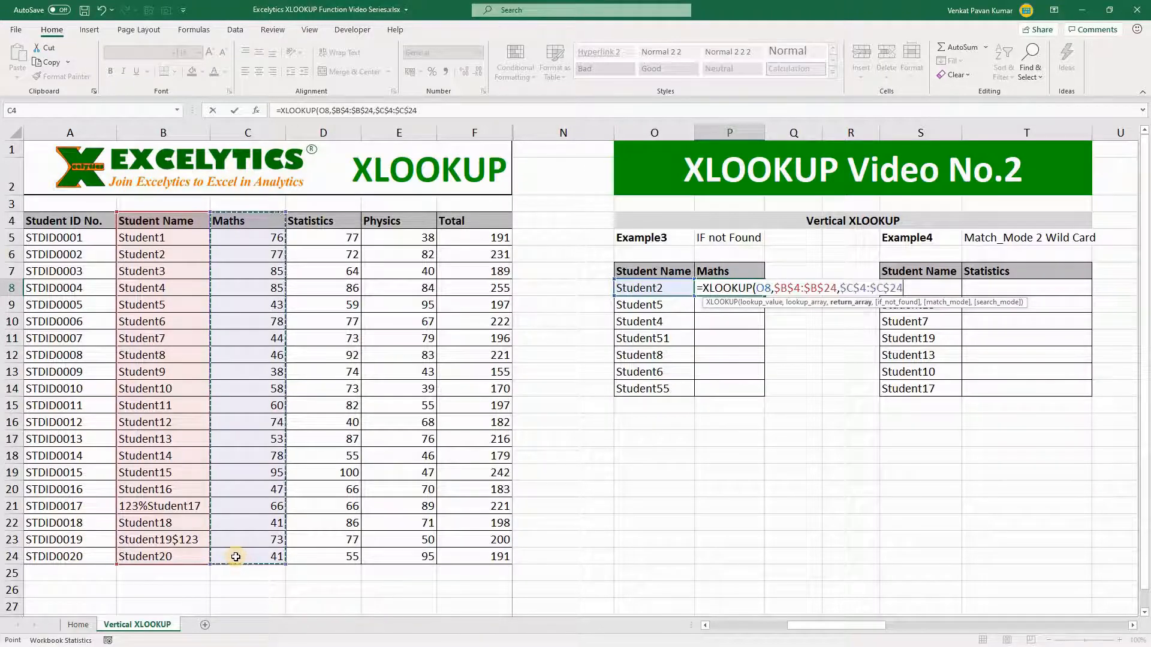
{"action": "type", "text": ","}
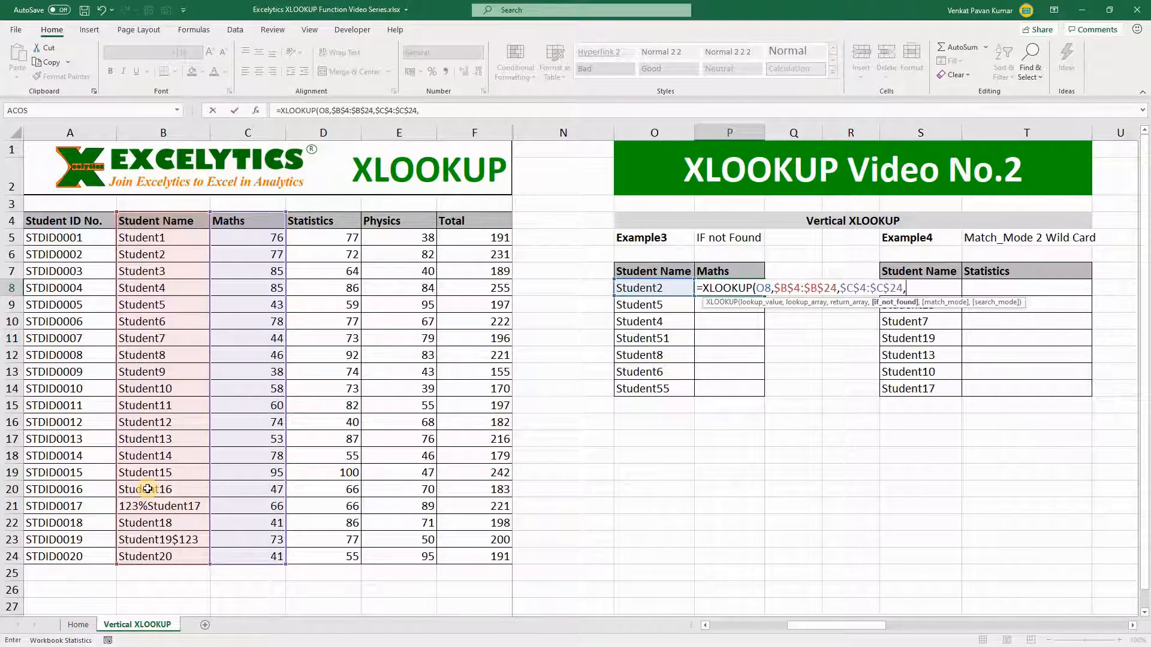
{"action": "type", "text": "\"absent\""}
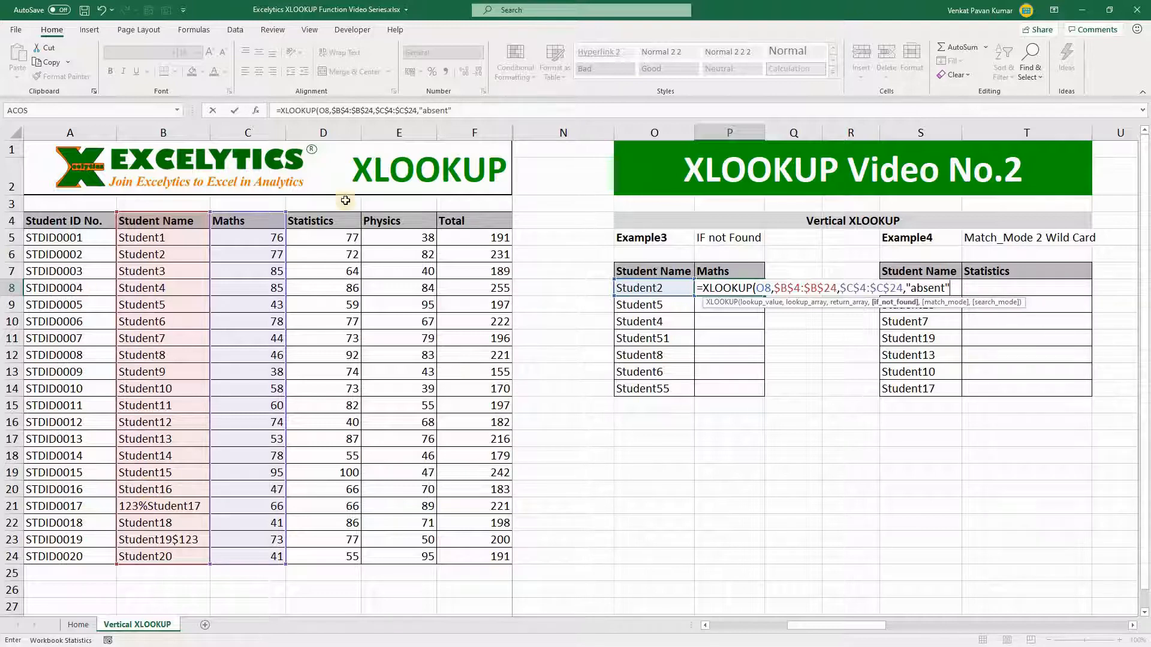
Capitalize the if_not_found text to "Absent" and complete the XLOOKUP formula in P8
{"action": "left_click", "coordinate": [426, 111]}
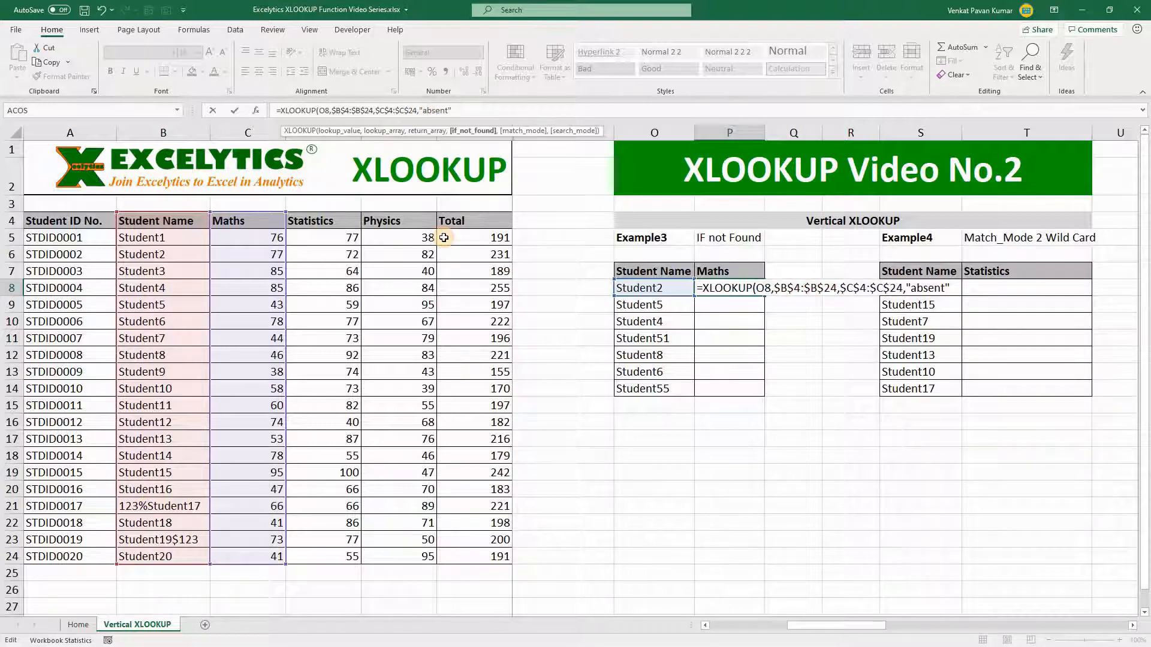
{"action": "key", "text": "BackSpace"}
{"action": "type", "text": "A"}
{"action": "left_click", "coordinate": [480, 110]}
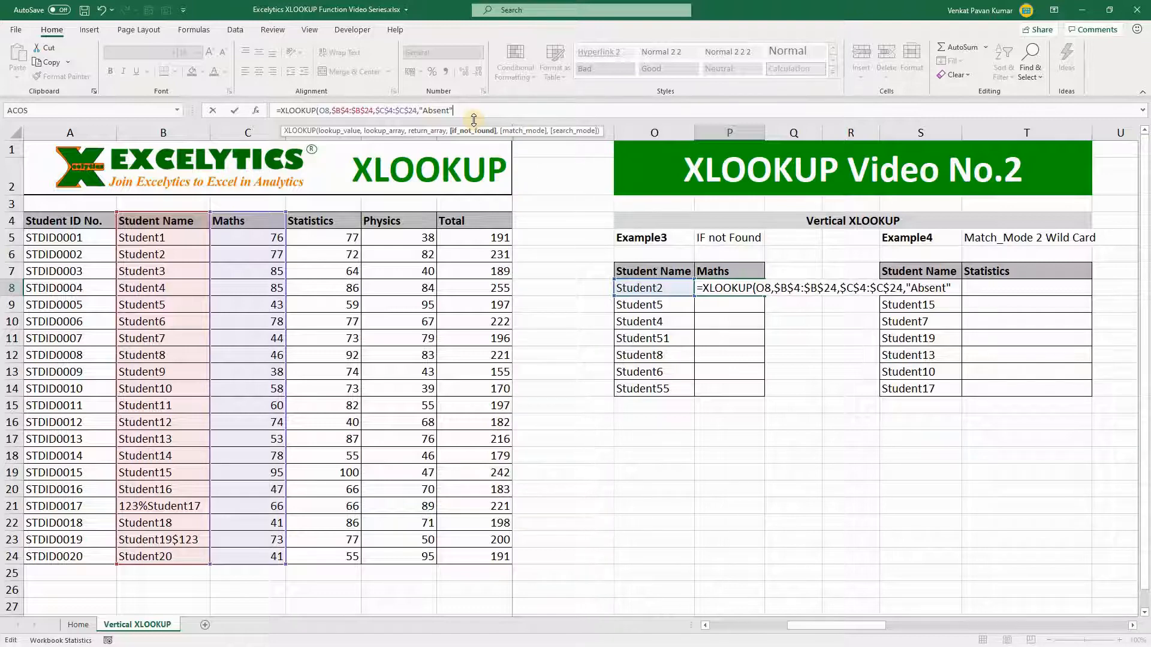
{"action": "type", "text": ")"}
{"action": "key", "text": "Return"}
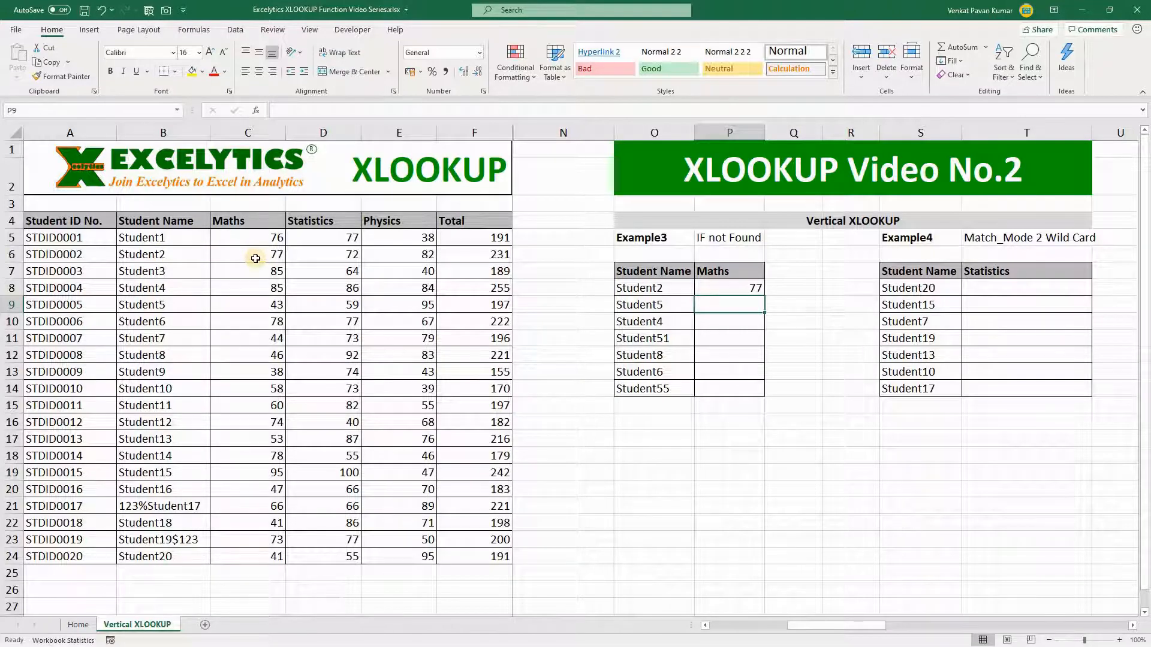
Fill the P8 XLOOKUP formula down to P14 and inspect the formula in P14
{"action": "left_click", "coordinate": [734, 286]}
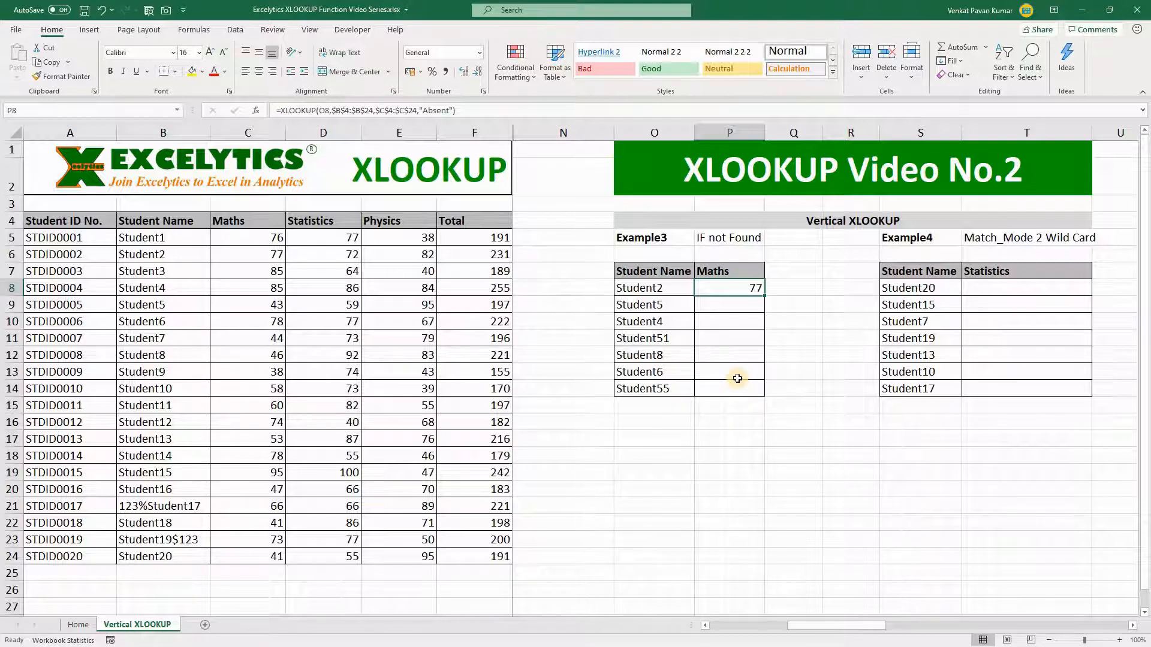
{"action": "left_click_drag", "start_coordinate": [766, 298], "coordinate": [765, 391]}
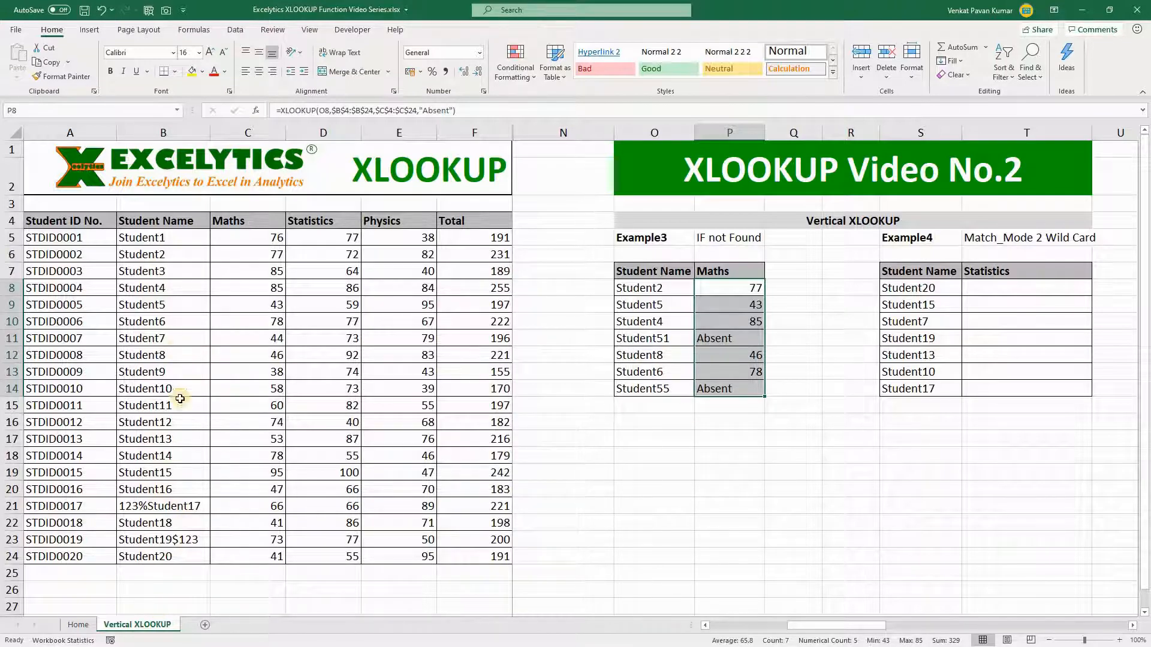
{"action": "left_click", "coordinate": [732, 389]}
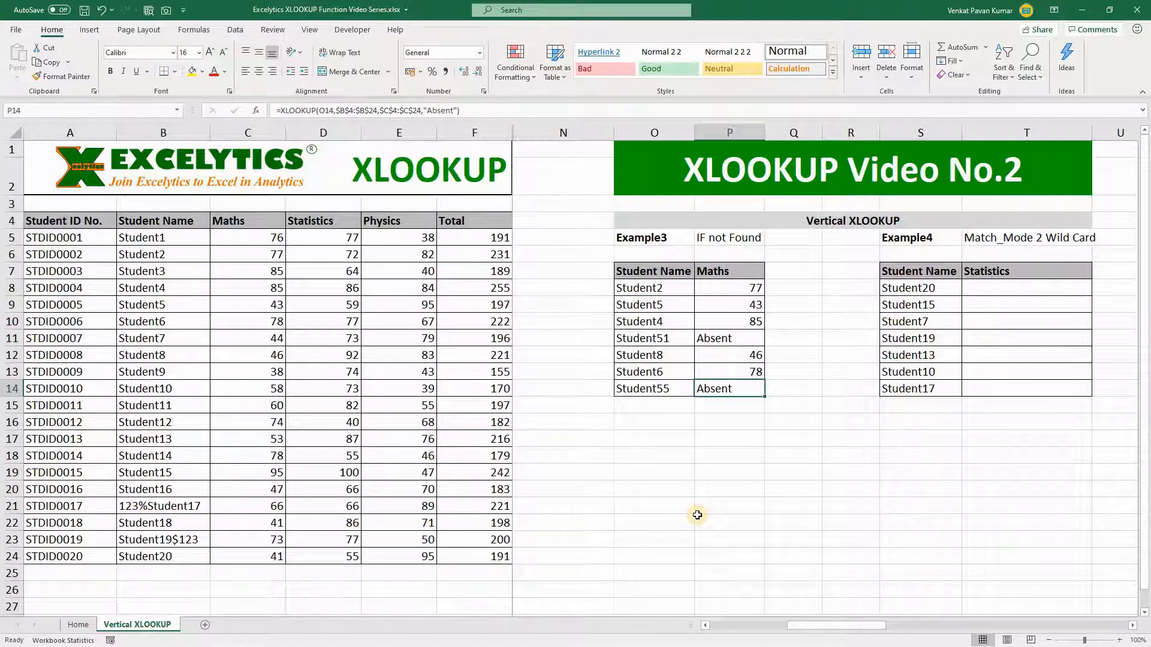
Start an XLOOKUP formula in T8 of the Example4 Statistics column with S8 as the lookup value
{"action": "left_click", "coordinate": [994, 240]}
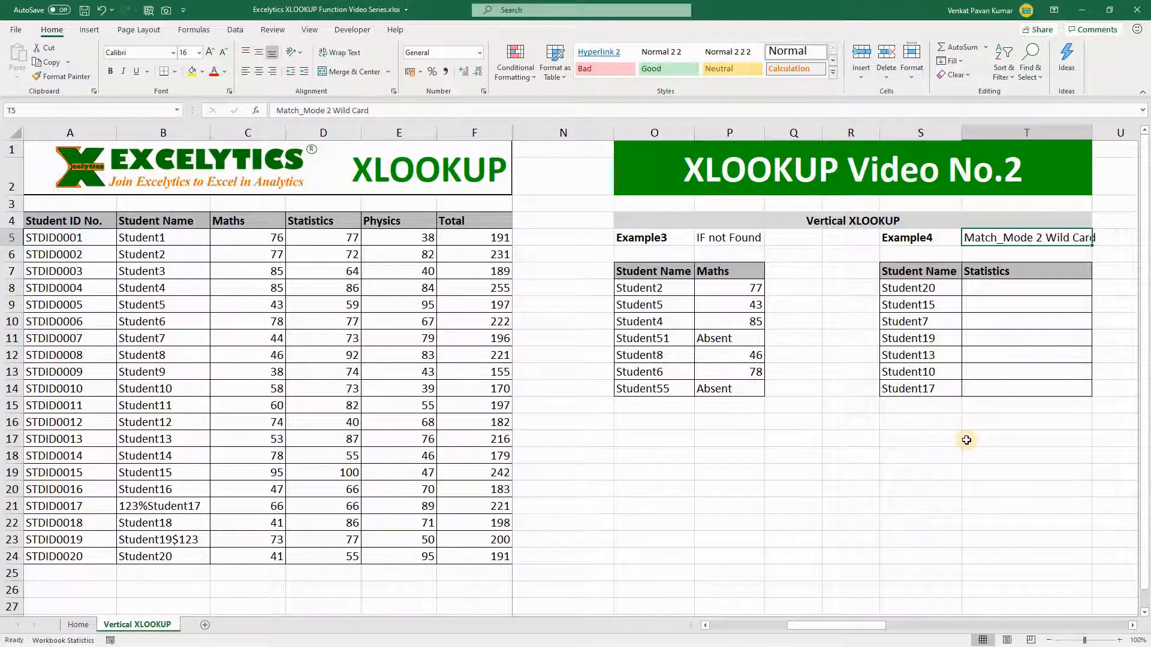
{"action": "left_click", "coordinate": [905, 389]}
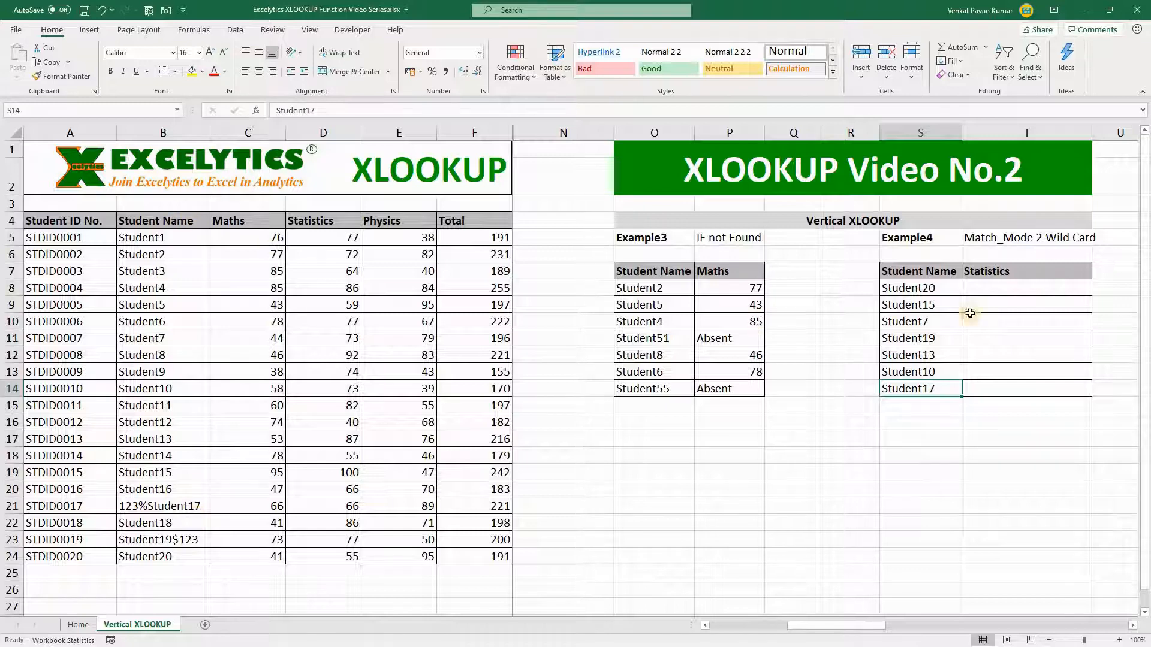
{"action": "left_click", "coordinate": [986, 288]}
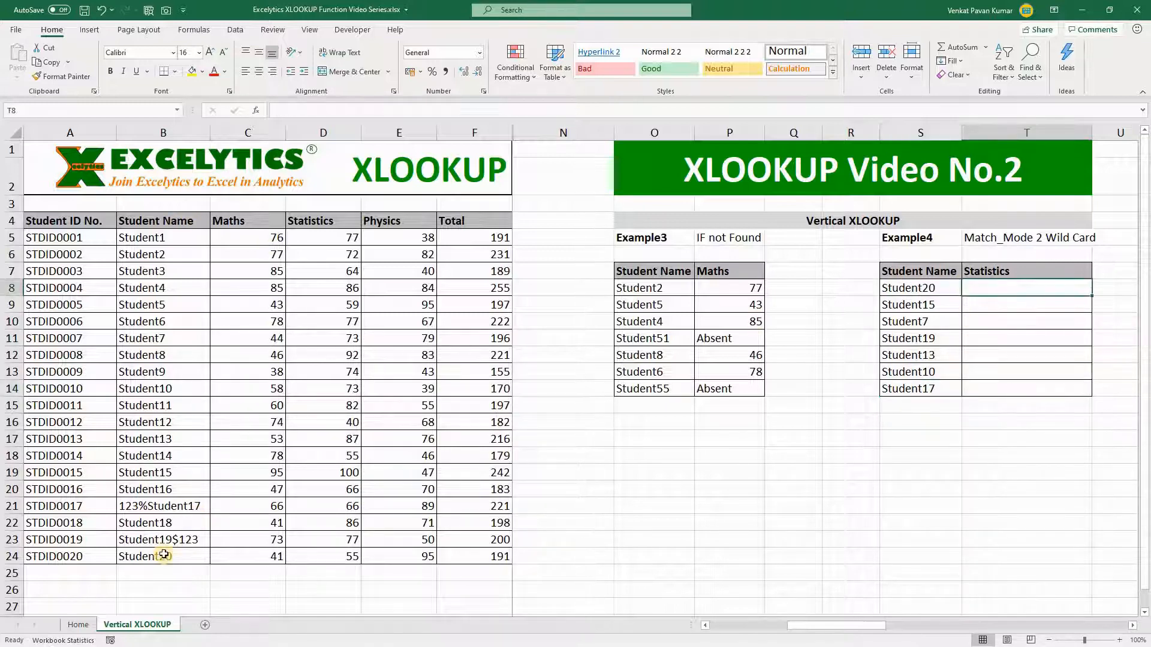
{"action": "type", "text": "=xl"}
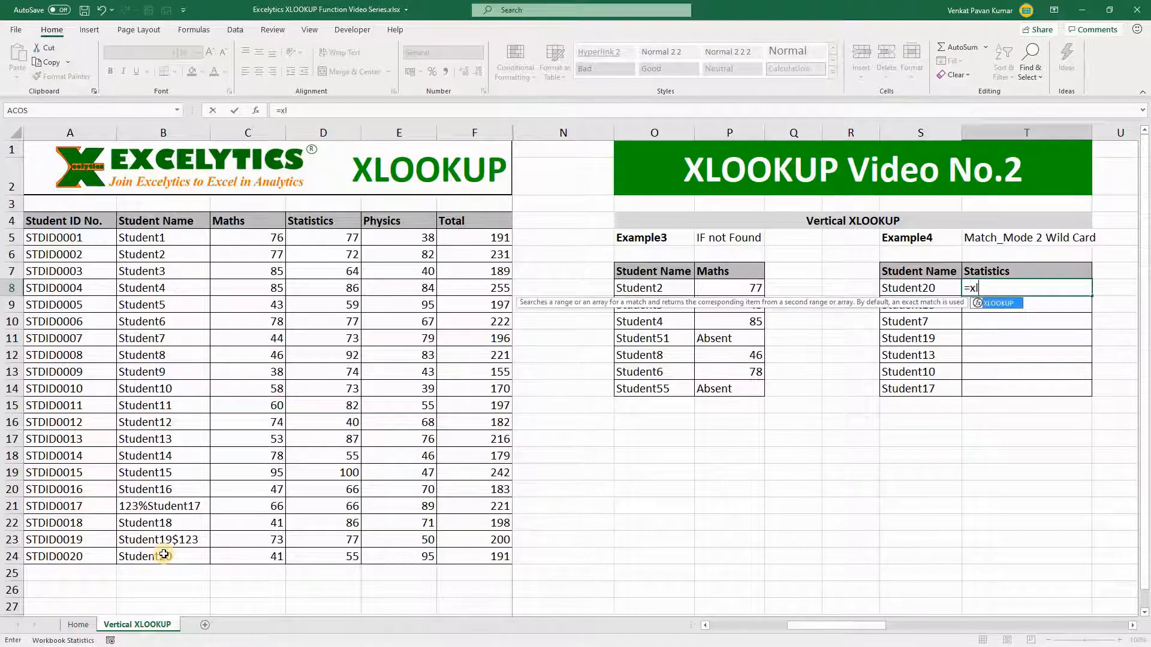
{"action": "key", "text": "Tab"}
{"action": "key", "text": "Left"}
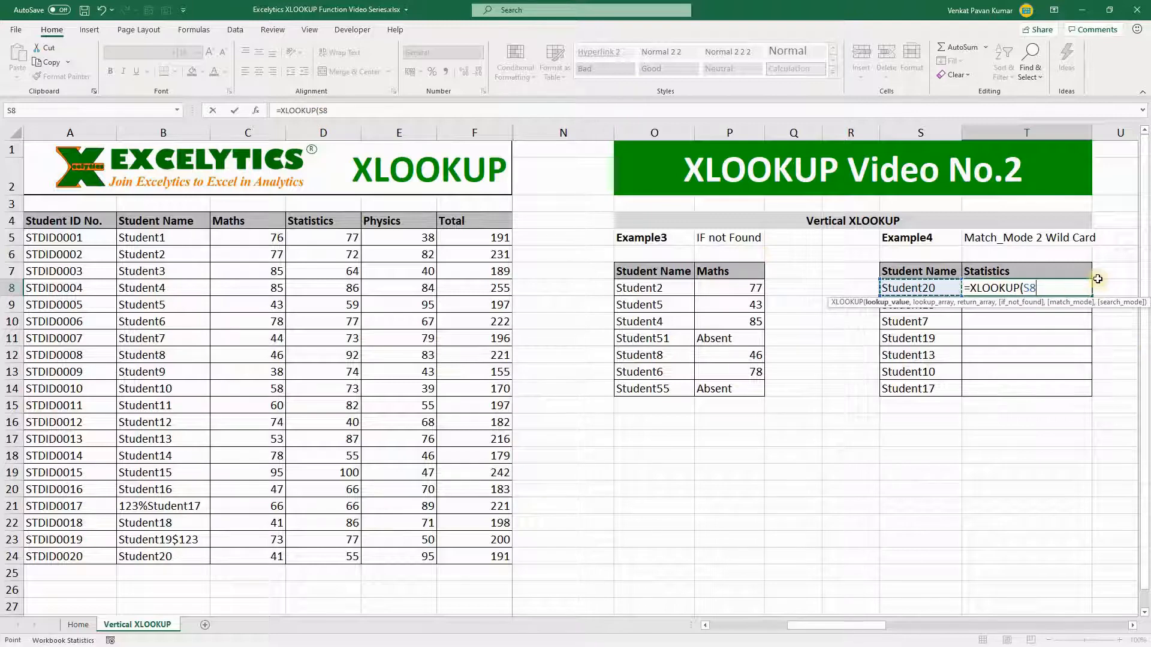
Surround the S8 lookup value with asterisk wildcards so it reads "*"&S8&"*"
{"action": "left_click", "coordinate": [311, 110]}
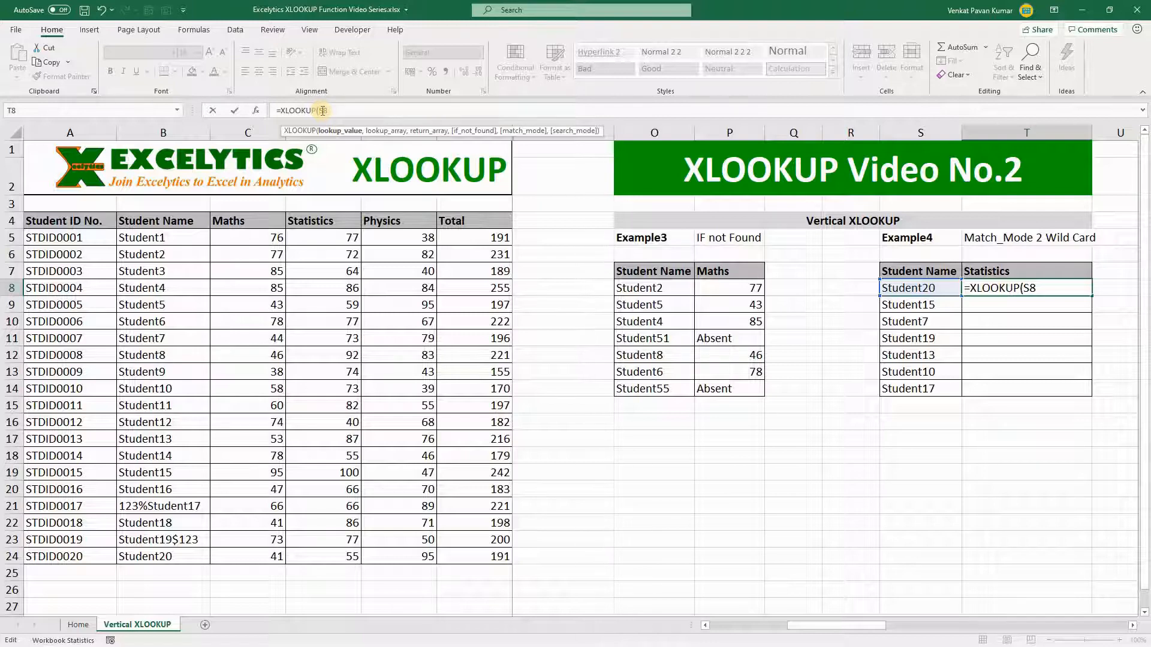
{"action": "type", "text": "\""}
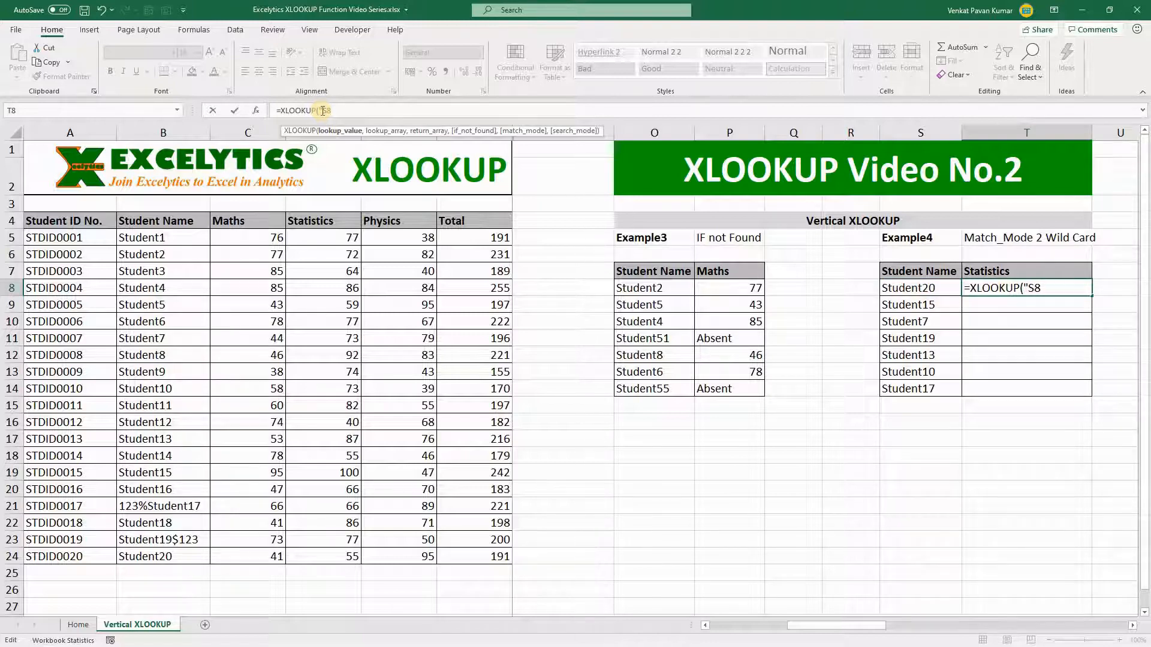
{"action": "type", "text": "*\""}
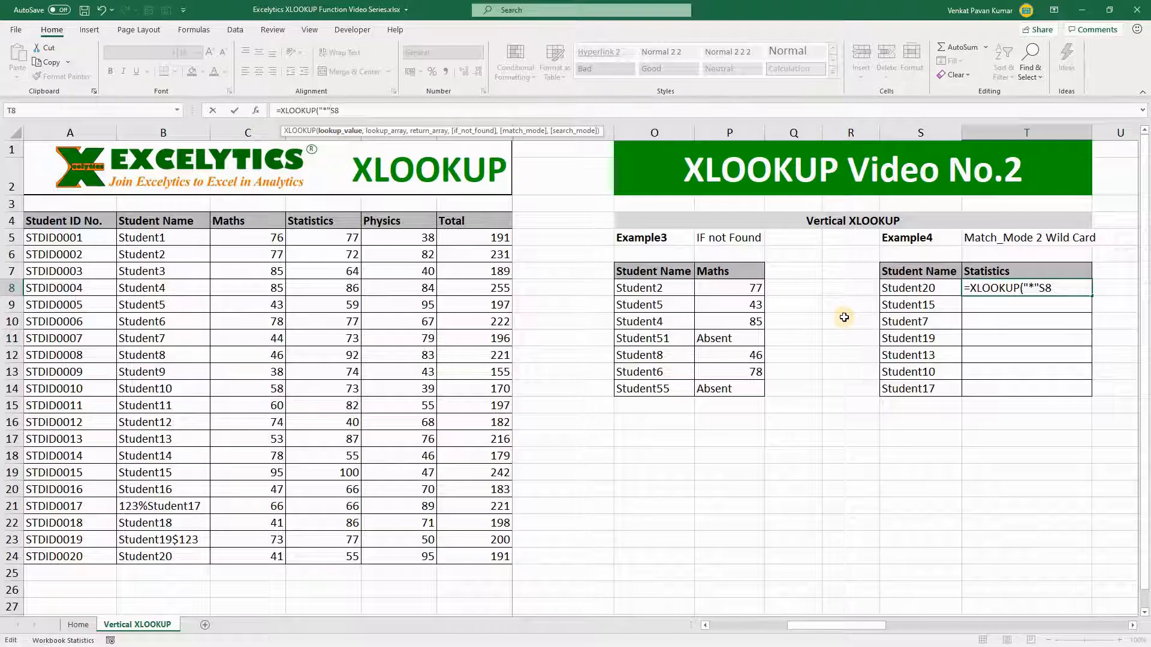
{"action": "type", "text": "&S8"}
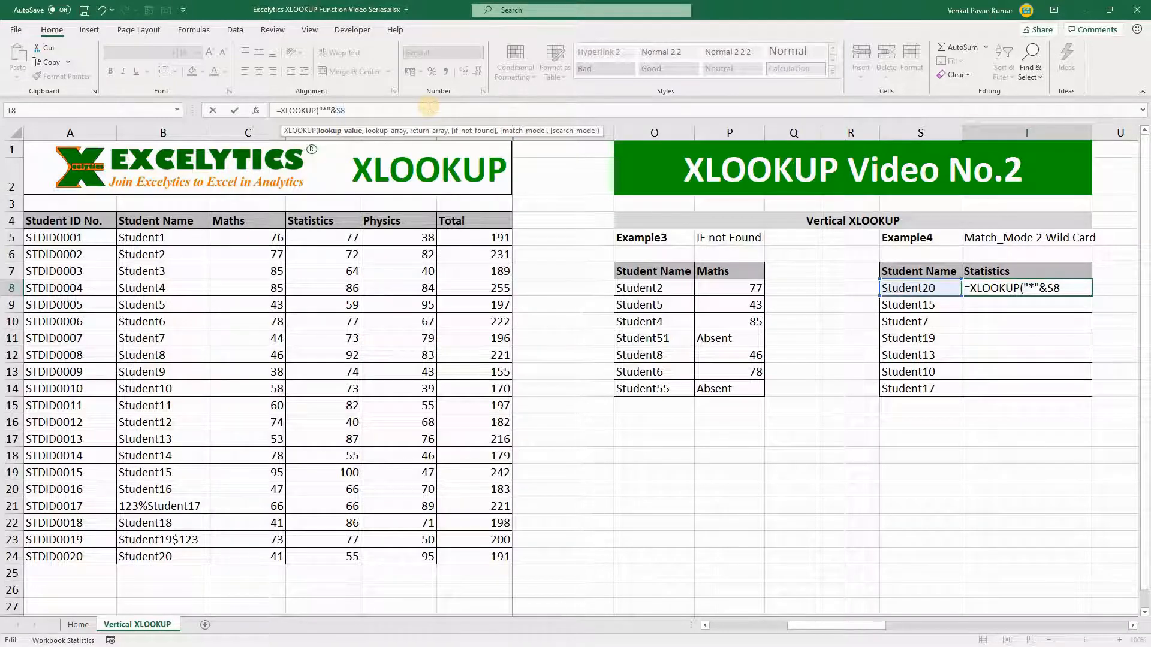
{"action": "type", "text": "&\"*"}
Add the Student Name range $B$4:$B$24 as the absolute lookup array of the T8 formula
{"action": "type", "text": ","}
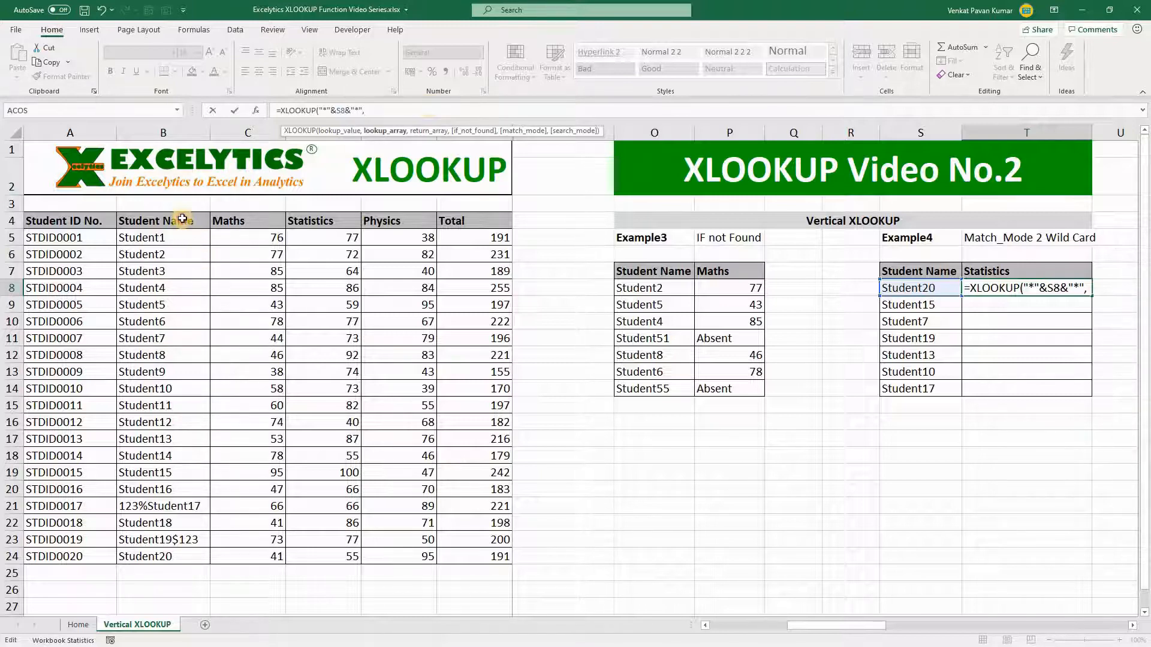
{"action": "left_click_drag", "start_coordinate": [182, 220], "coordinate": [155, 557]}
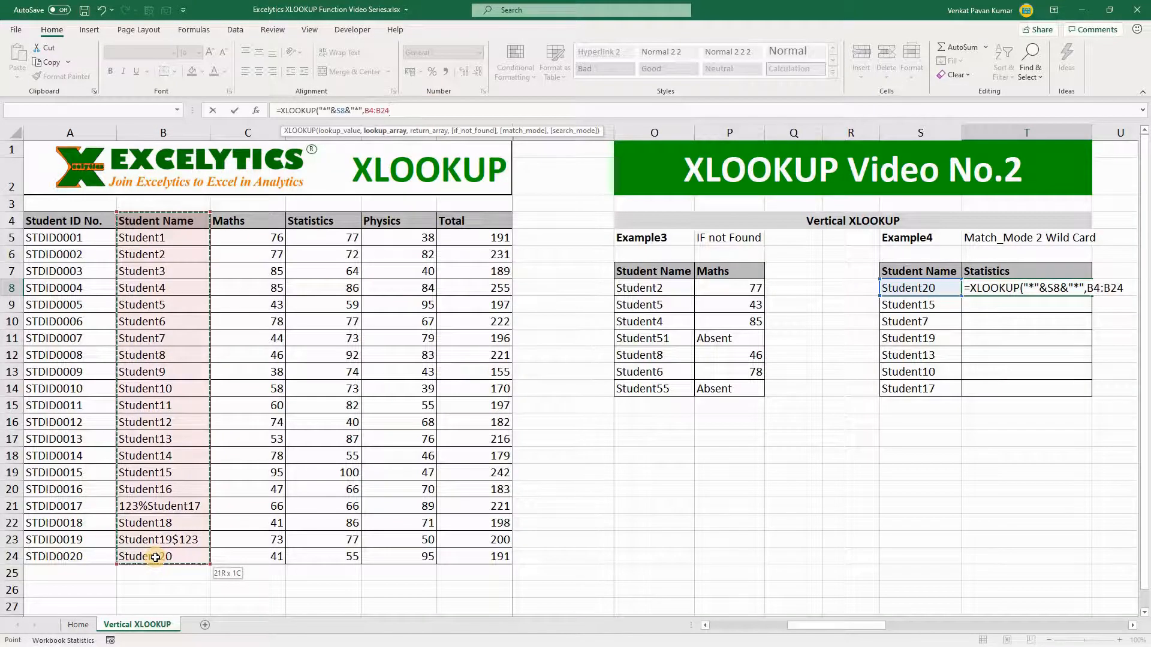
{"action": "key", "text": "F4"}
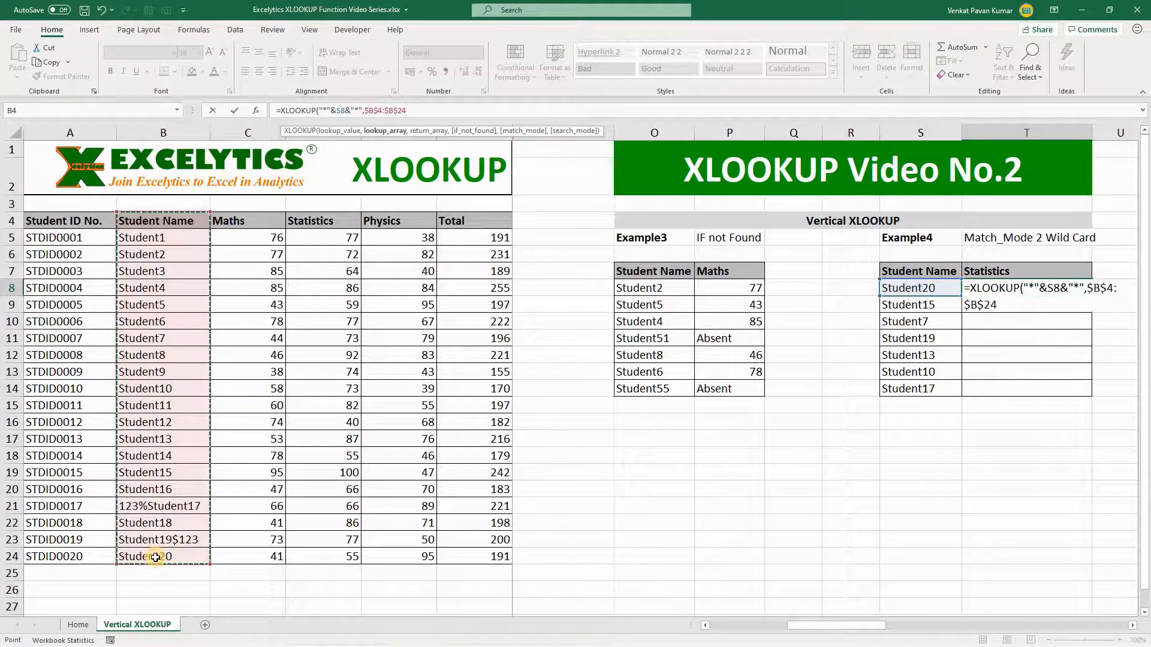
{"action": "type", "text": ","}
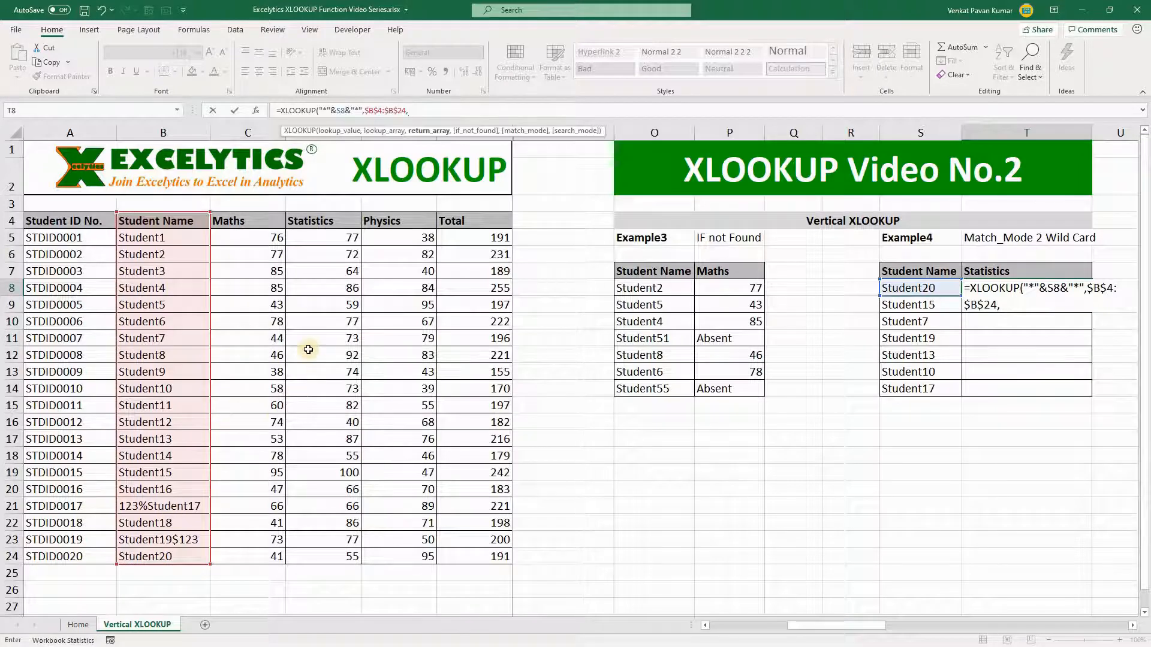
Add the Statistics range $D$4:$D$24 as the absolute return array of the T8 formula
{"action": "left_click", "coordinate": [318, 221]}
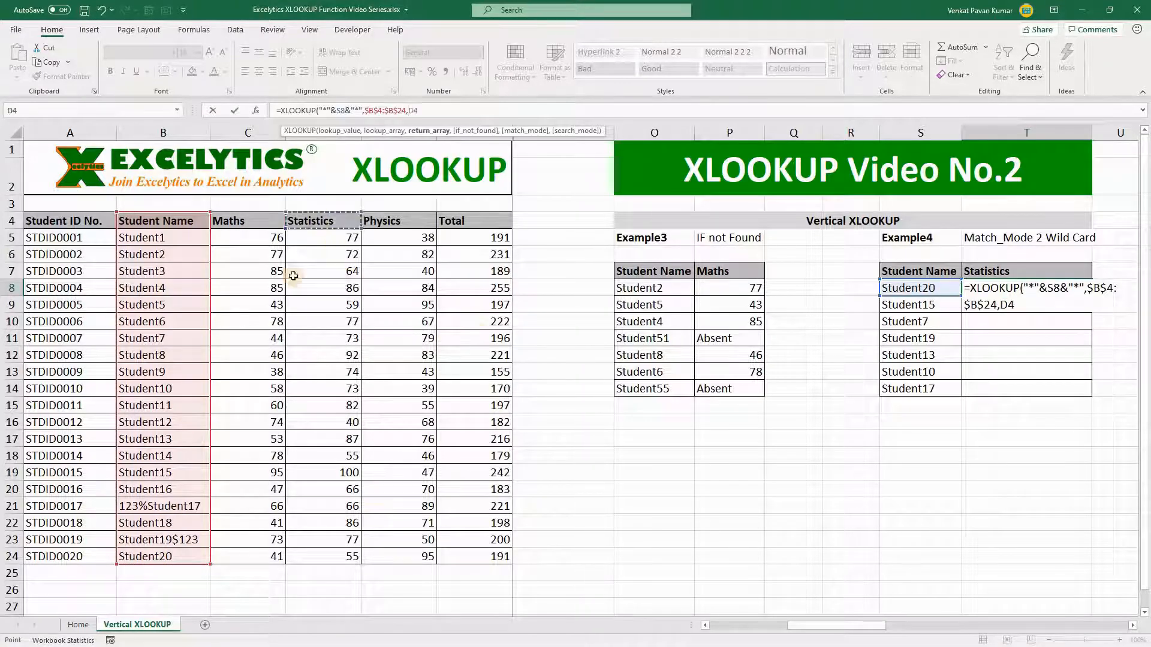
{"action": "left_click", "coordinate": [332, 560], "text": "shift"}
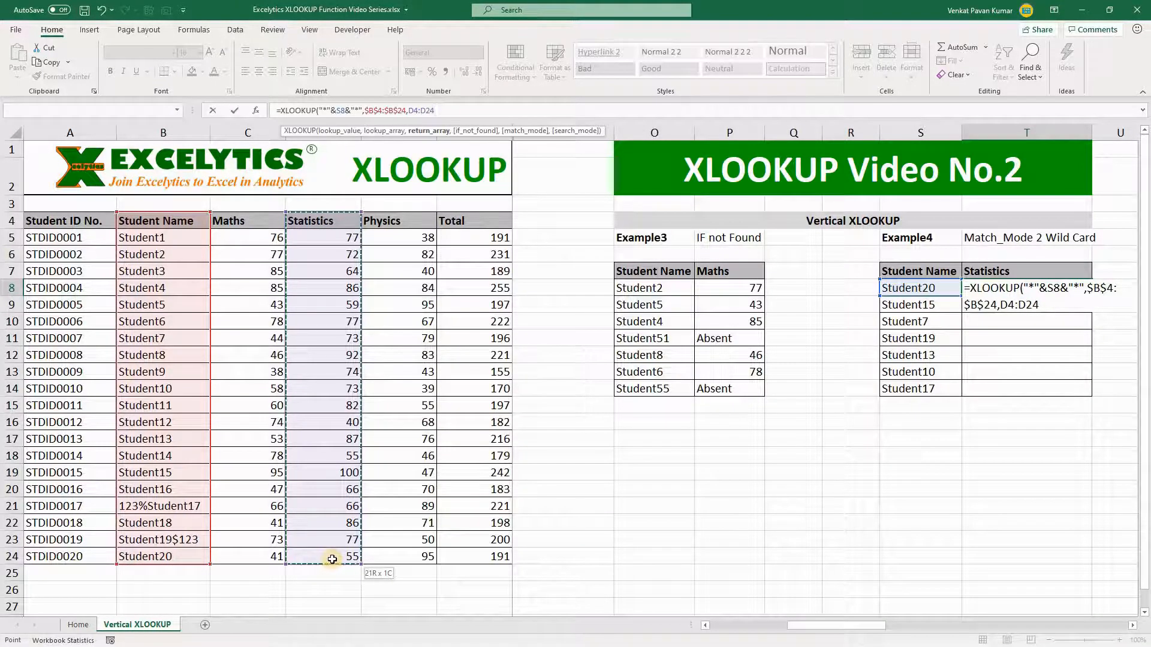
{"action": "key", "text": "F4"}
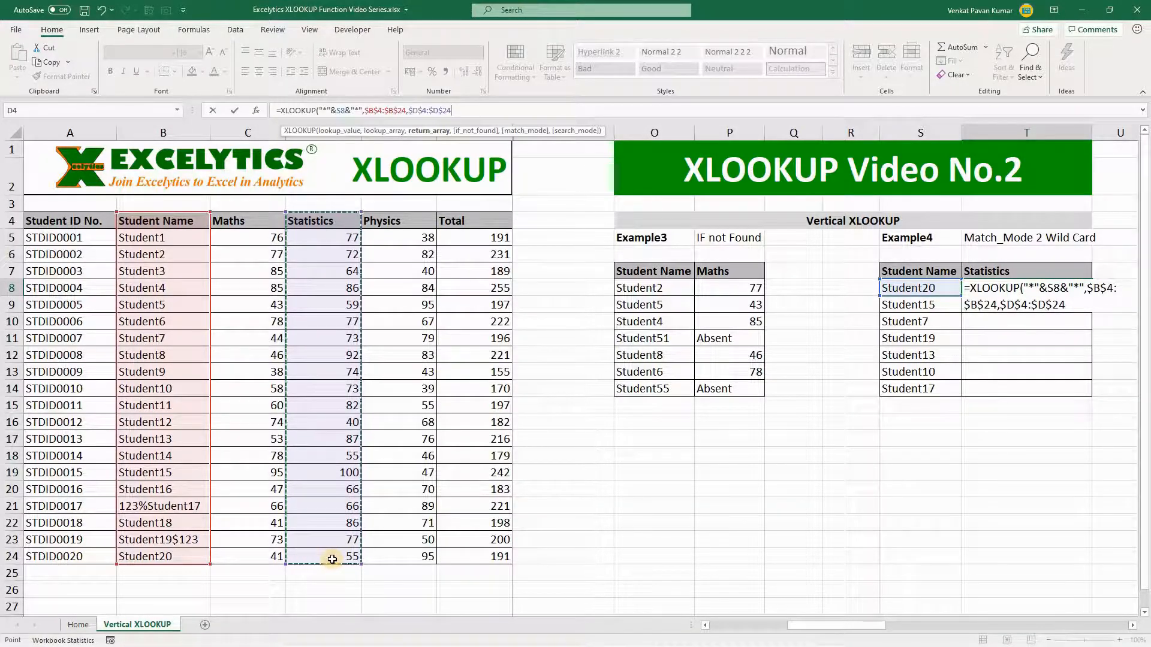
{"action": "type", "text": ","}
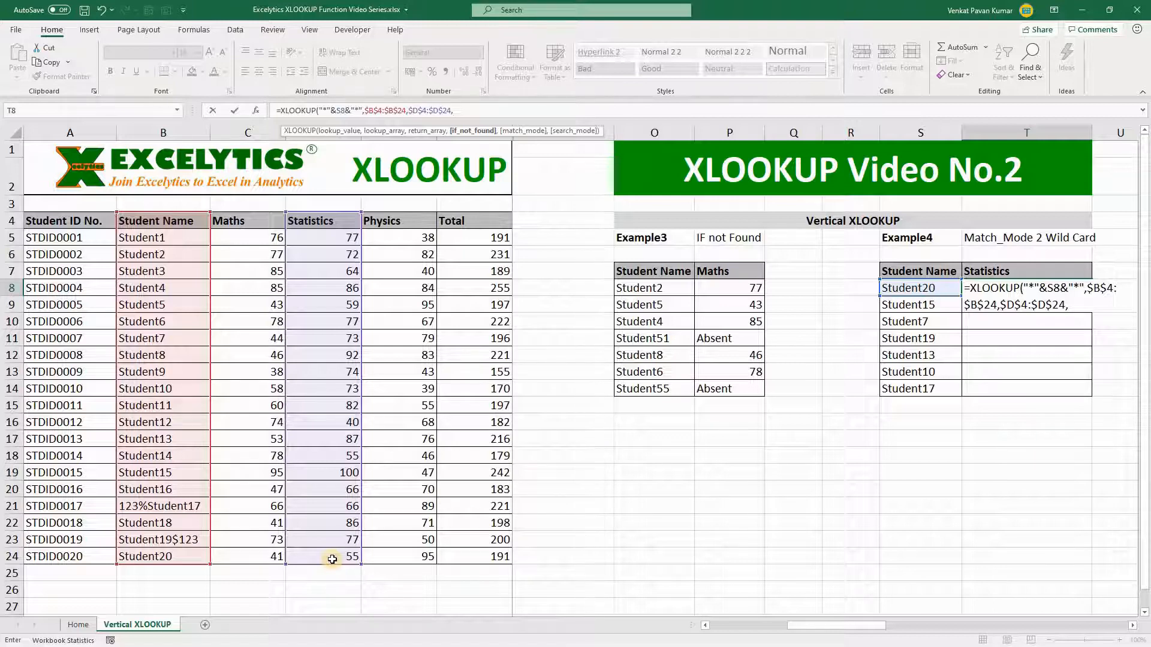
Leave if_not_found empty, set match_mode to 2 for wildcard character match, and complete the T8 formula
{"action": "type", "text": ","}
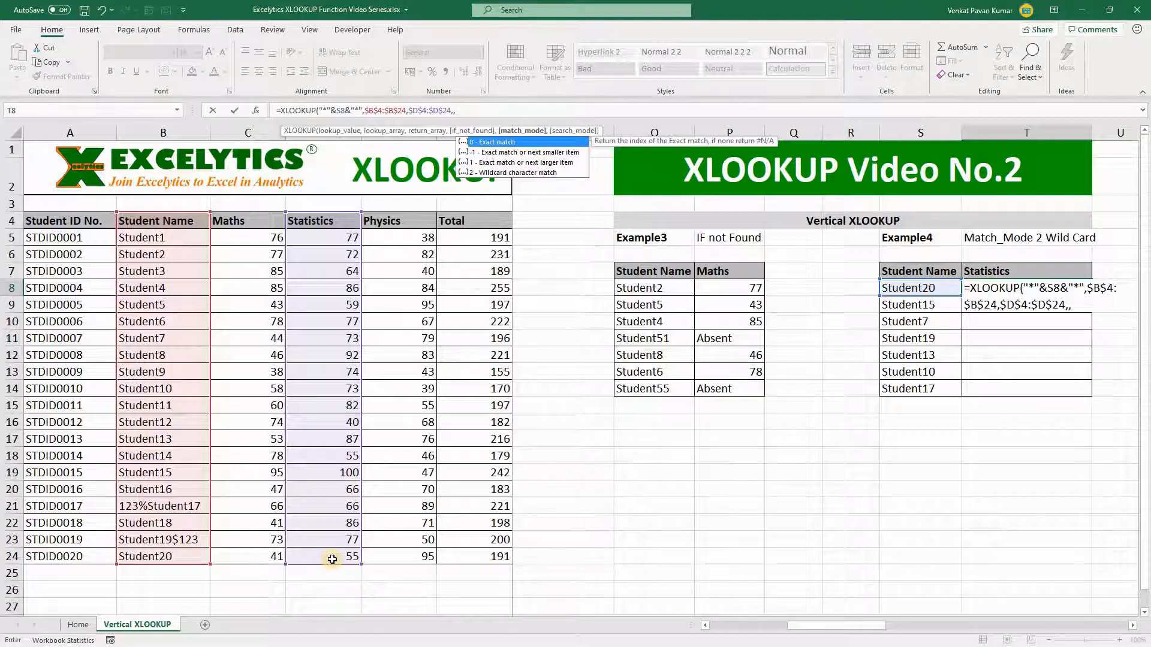
{"action": "key", "text": "Down"}
{"action": "key", "text": "Down"}
{"action": "key", "text": "Down"}
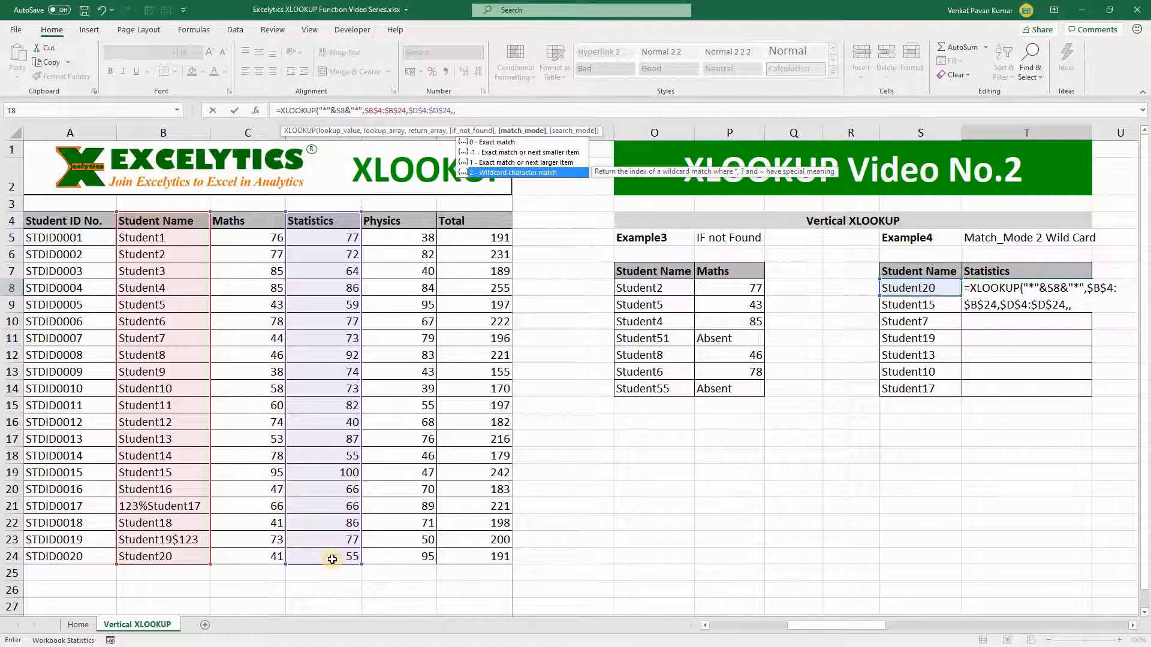
{"action": "type", "text": "2"}
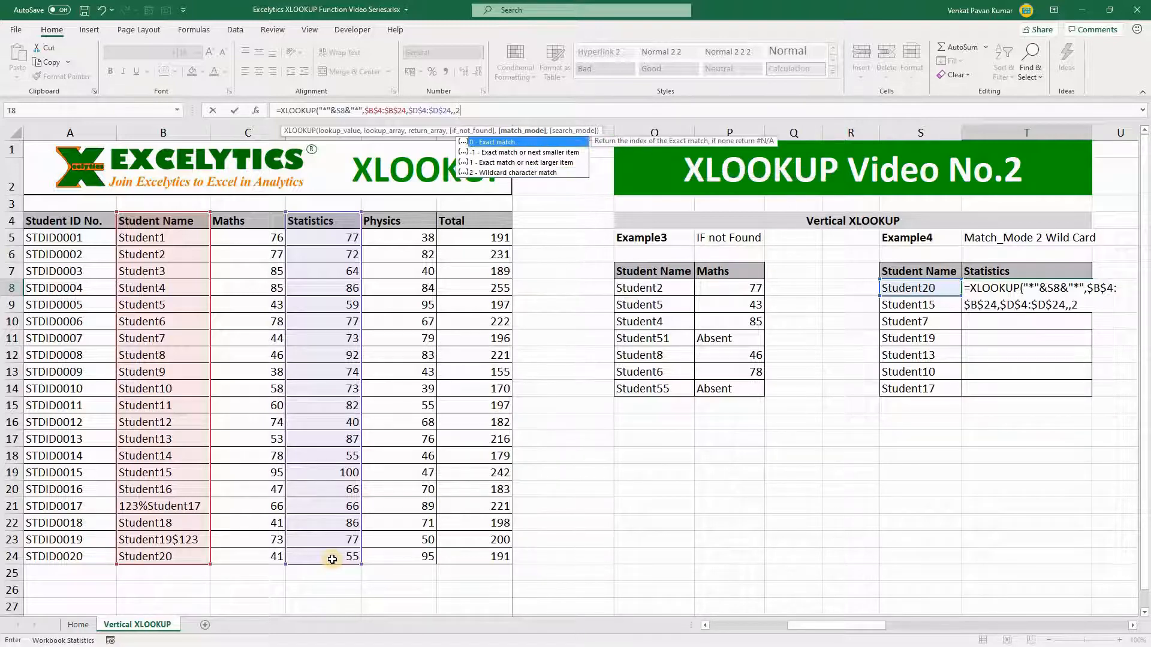
{"action": "type", "text": ")"}
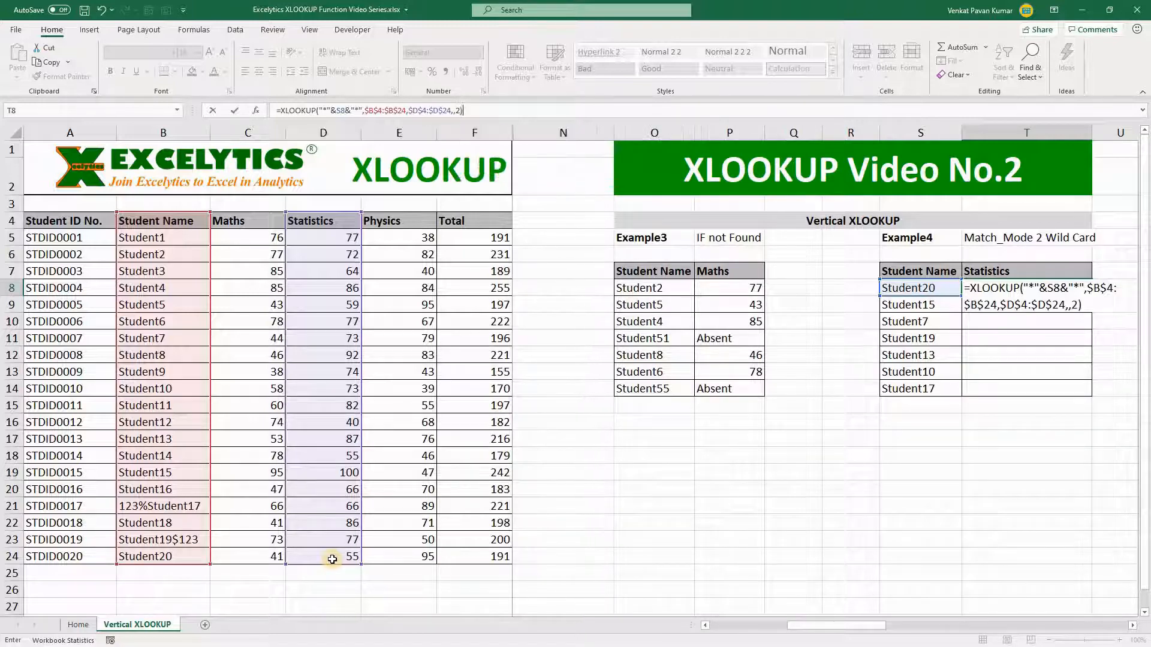
{"action": "key", "text": "Return"}
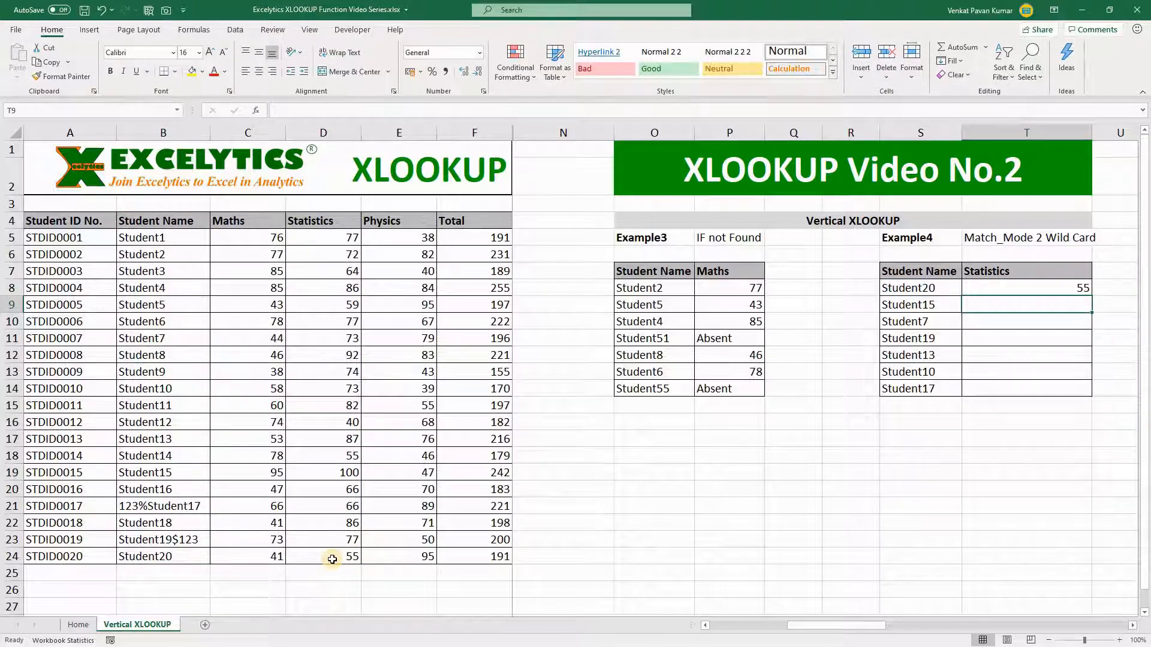
Check Student20's Statistics mark in the source table and fill the T8 XLOOKUP formula down to T14
{"action": "left_click", "coordinate": [154, 556]}
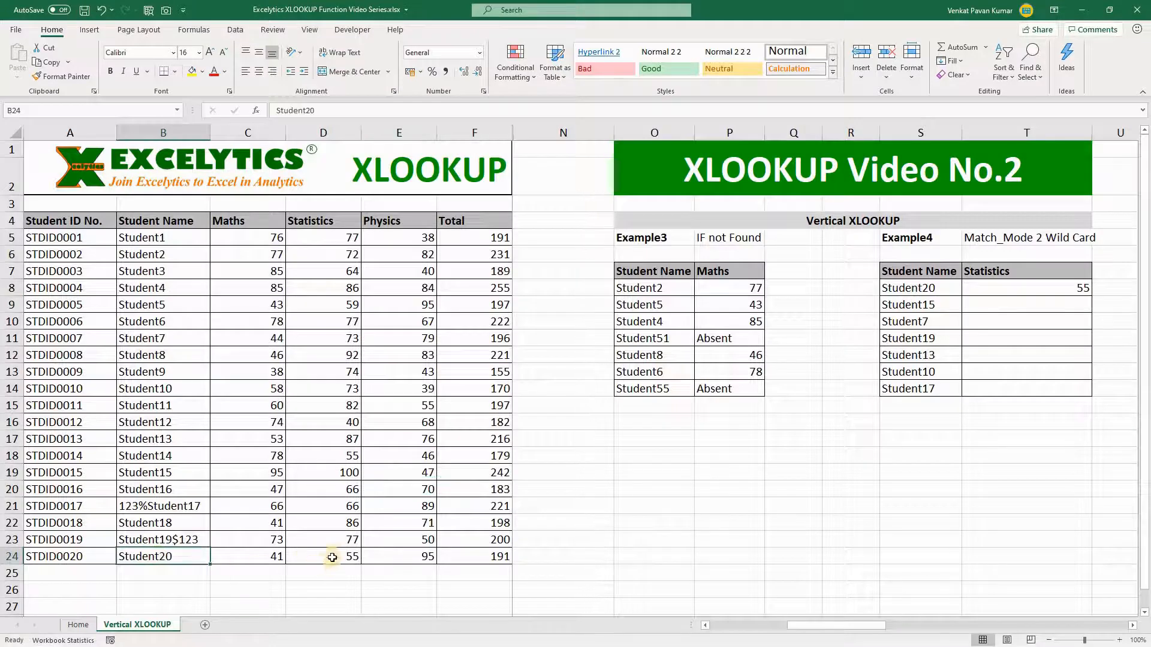
{"action": "left_click", "coordinate": [332, 558]}
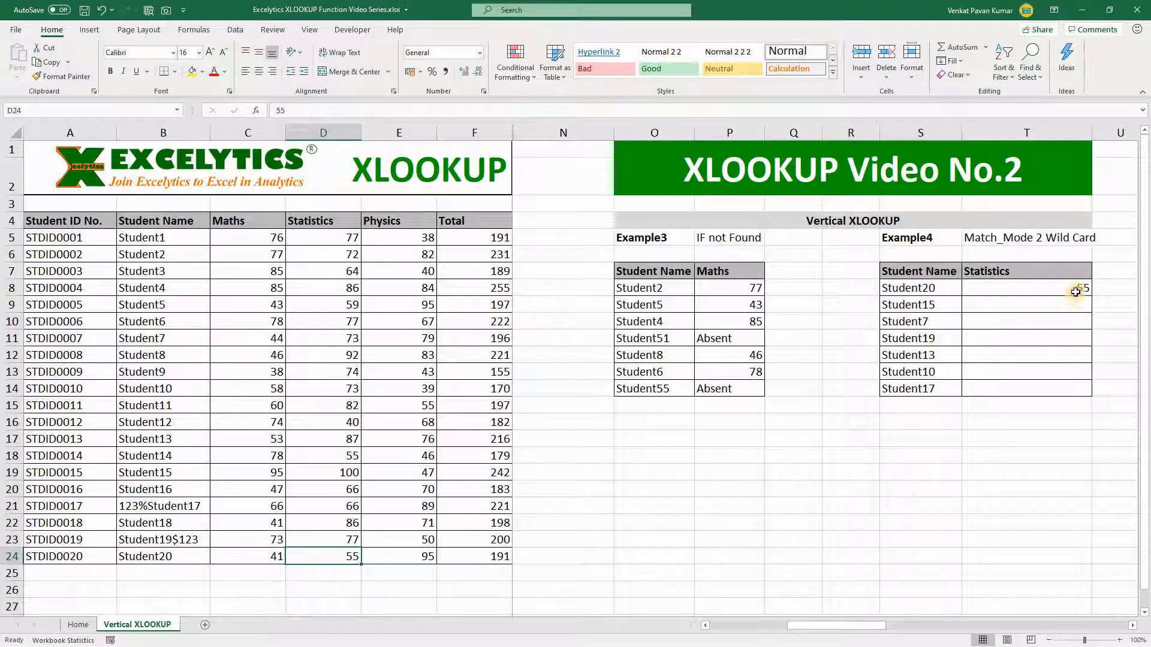
{"action": "left_click", "coordinate": [1081, 289]}
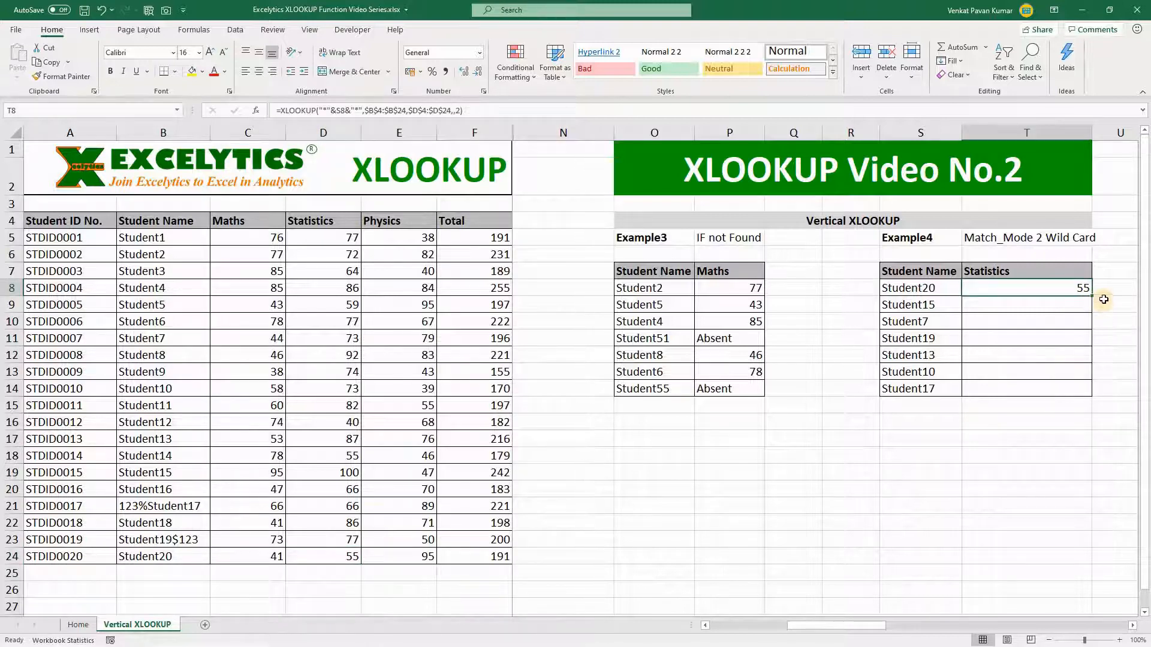
{"action": "left_click_drag", "start_coordinate": [1094, 298], "coordinate": [1085, 397]}
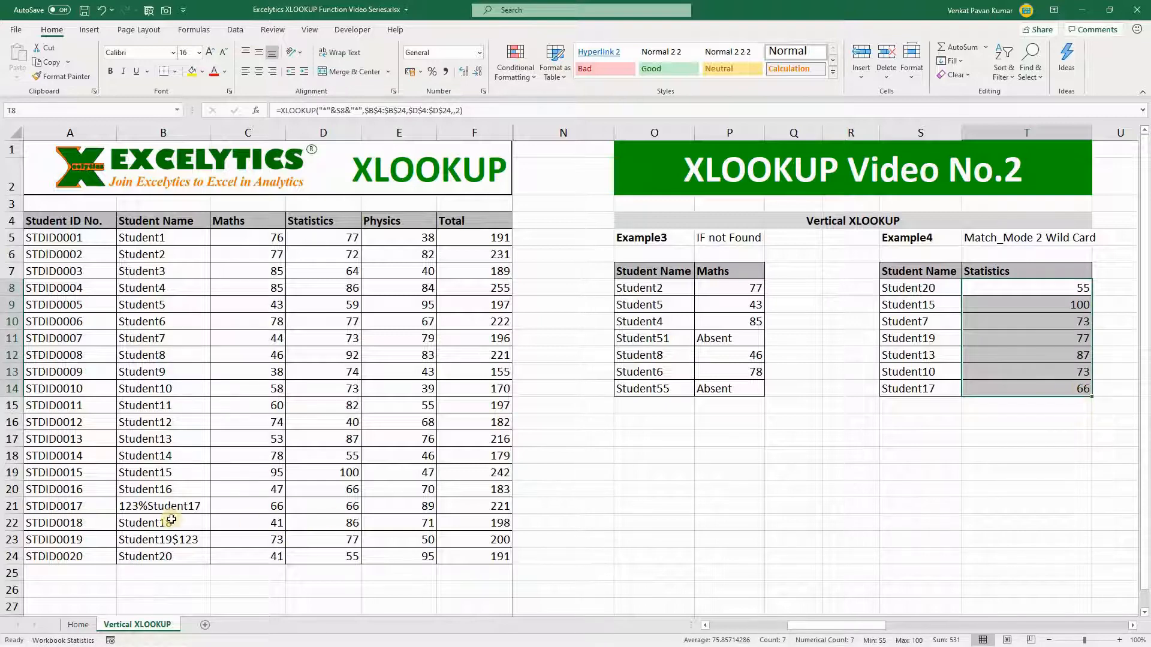
Compare the Example4 Statistics results for Student17 and Student19 with the 123%Student17 and Student19$123 rows in the source table
{"action": "left_click", "coordinate": [180, 538]}
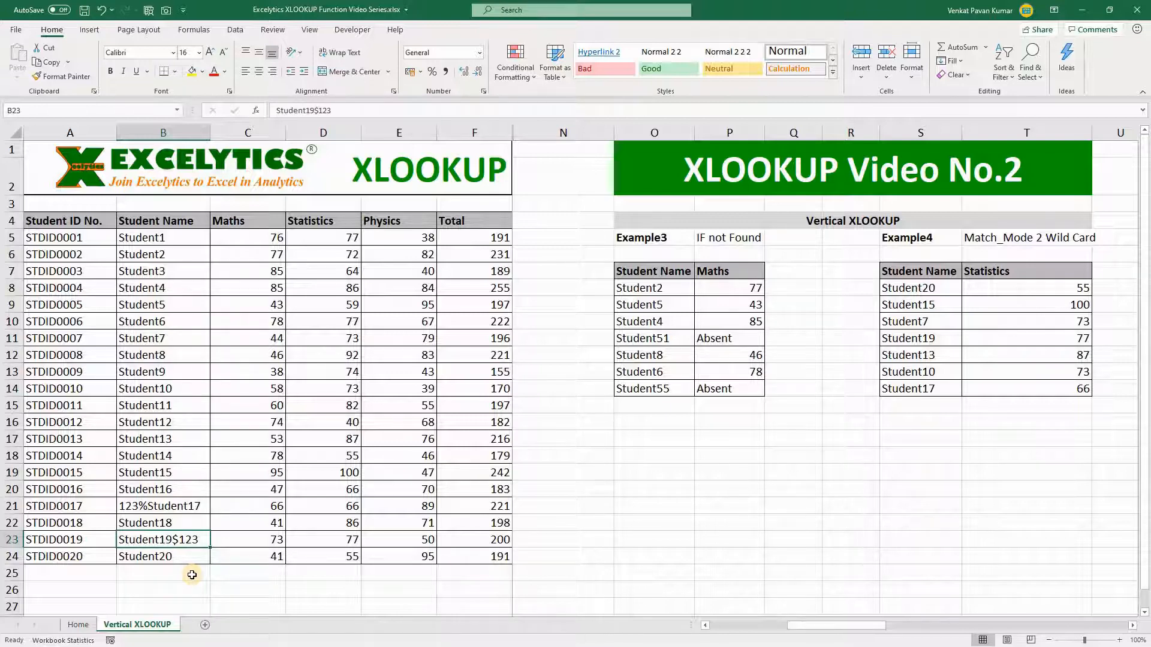
{"action": "left_click", "coordinate": [929, 387]}
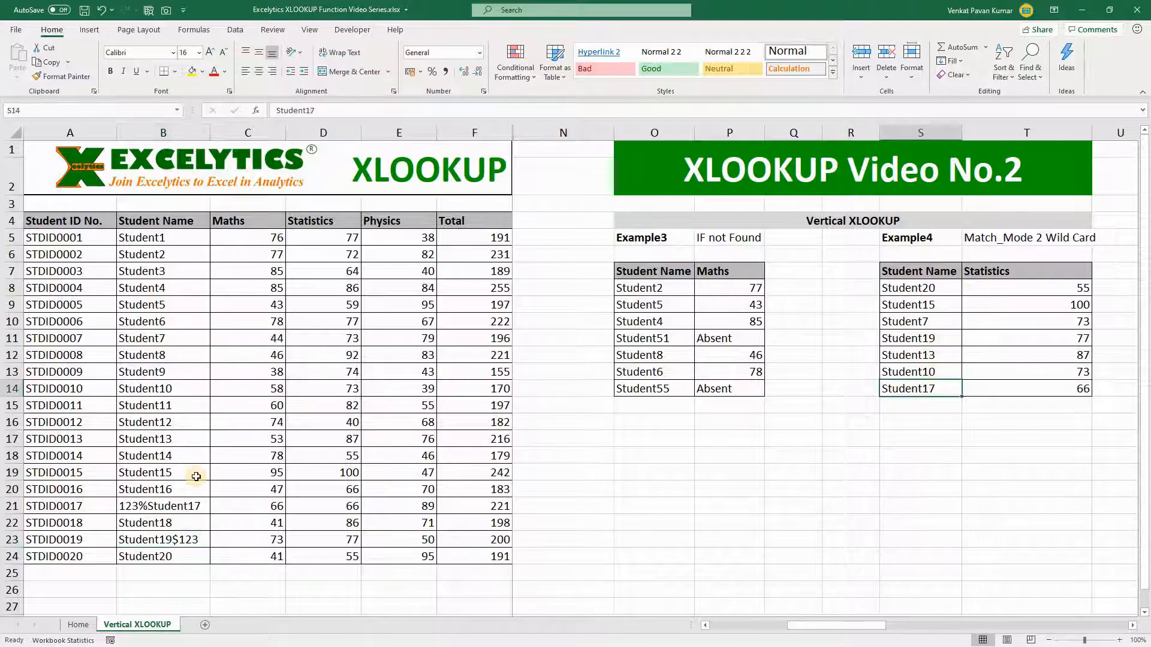
{"action": "left_click", "coordinate": [356, 512]}
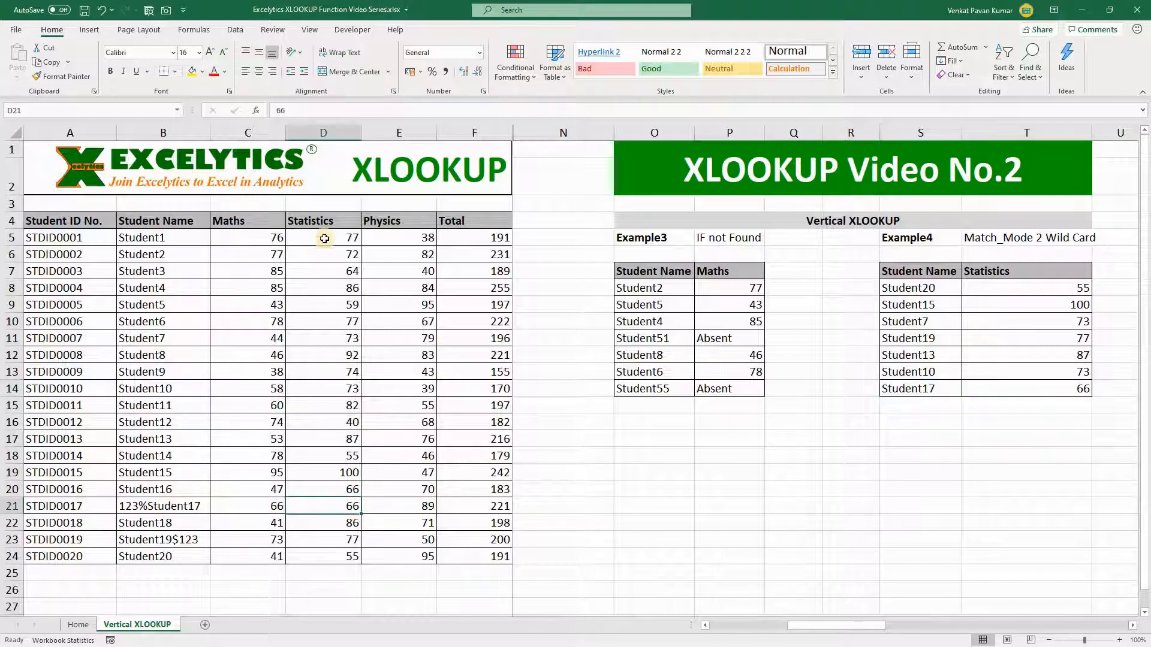
{"action": "left_click", "coordinate": [1067, 388]}
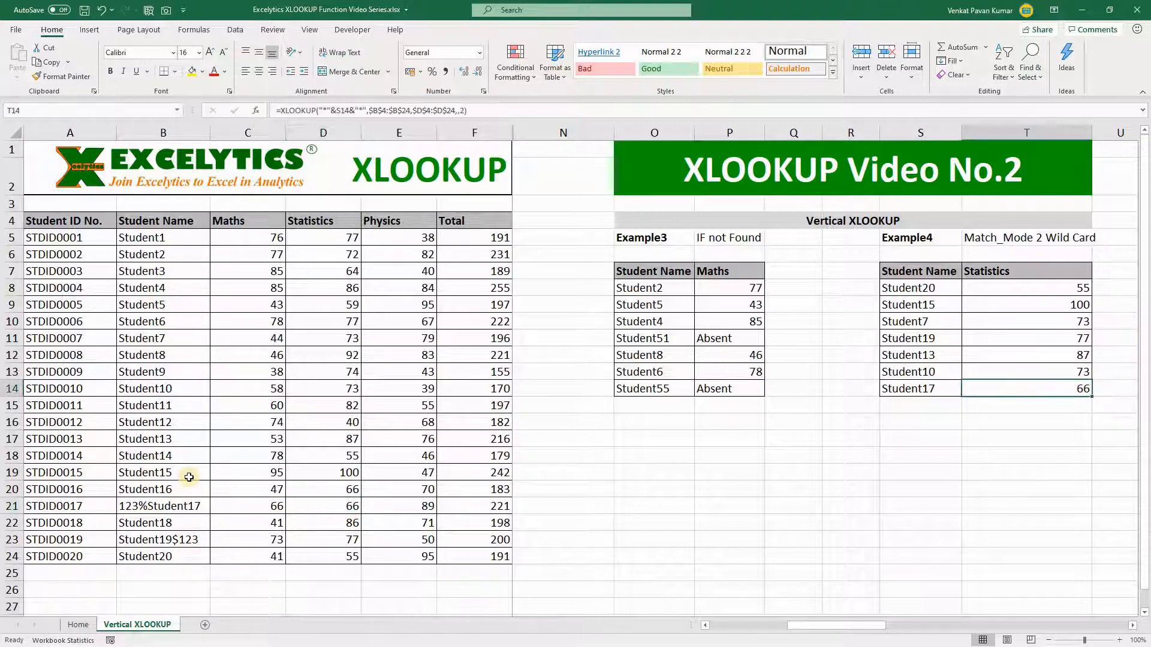
{"action": "left_click", "coordinate": [165, 540]}
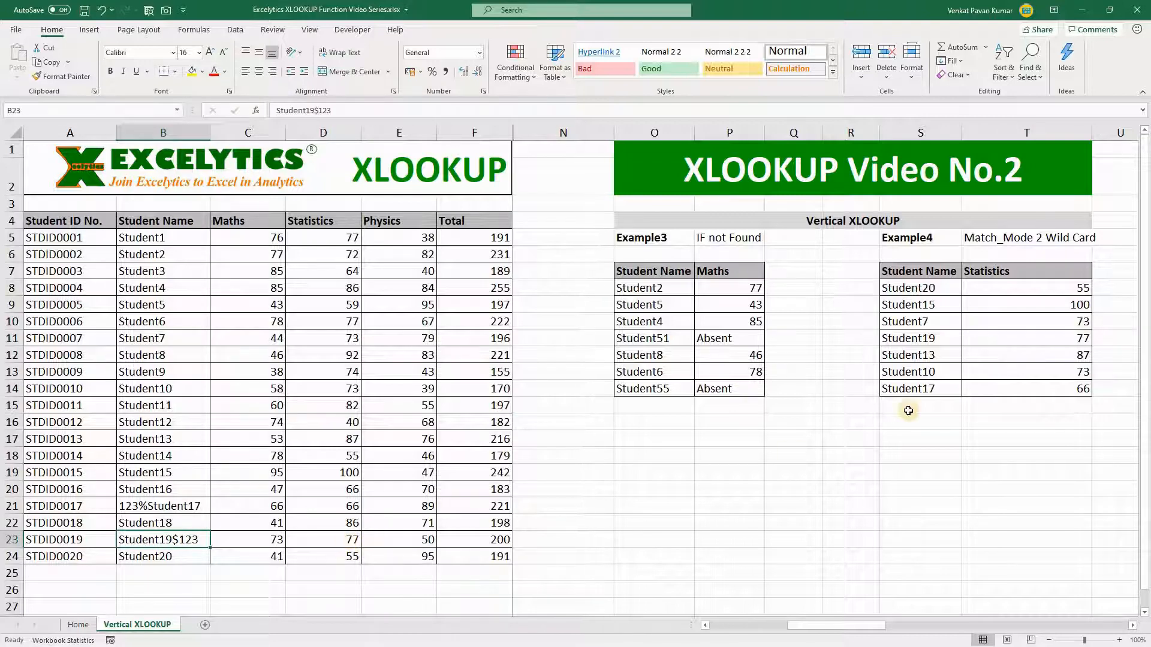
{"action": "left_click", "coordinate": [1073, 339]}
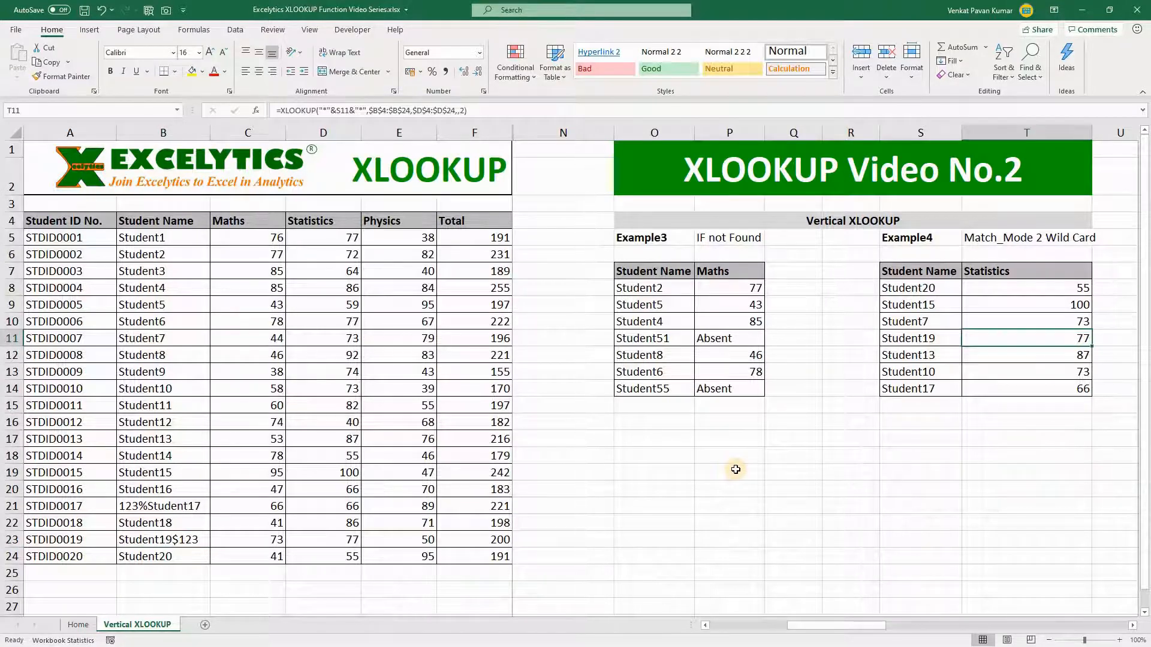
Set the Statistics mark of 123%Student17 in D21 to 95 and select B21:D21 to review that record
{"action": "left_click", "coordinate": [318, 504]}
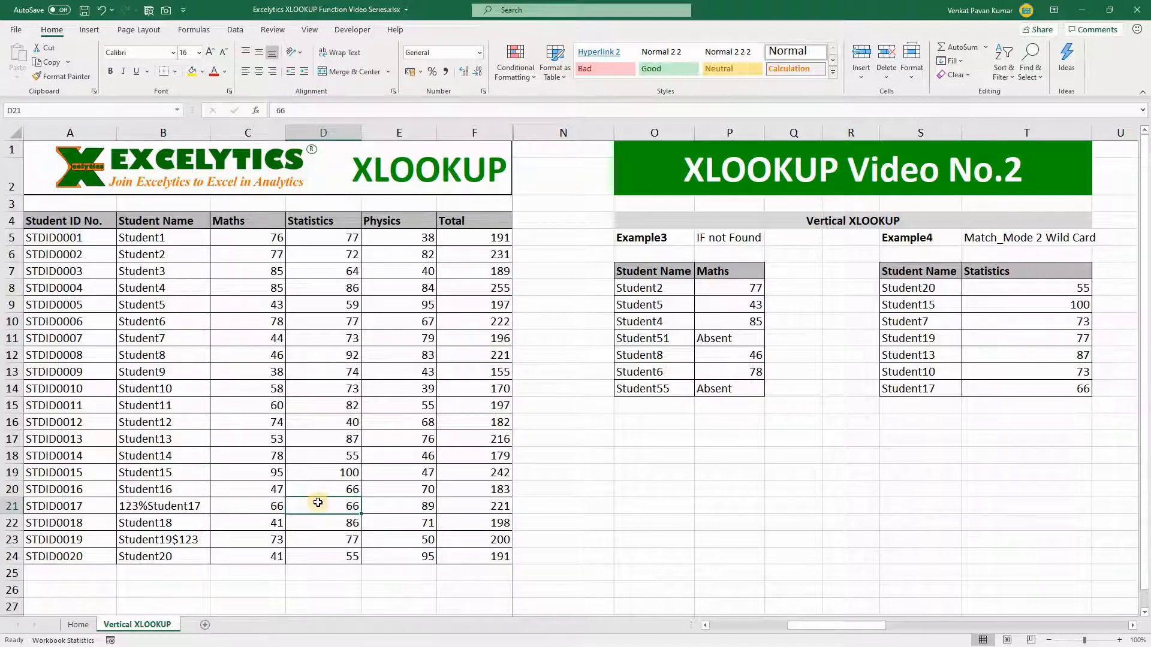
{"action": "type", "text": "95"}
{"action": "key", "text": "Return"}
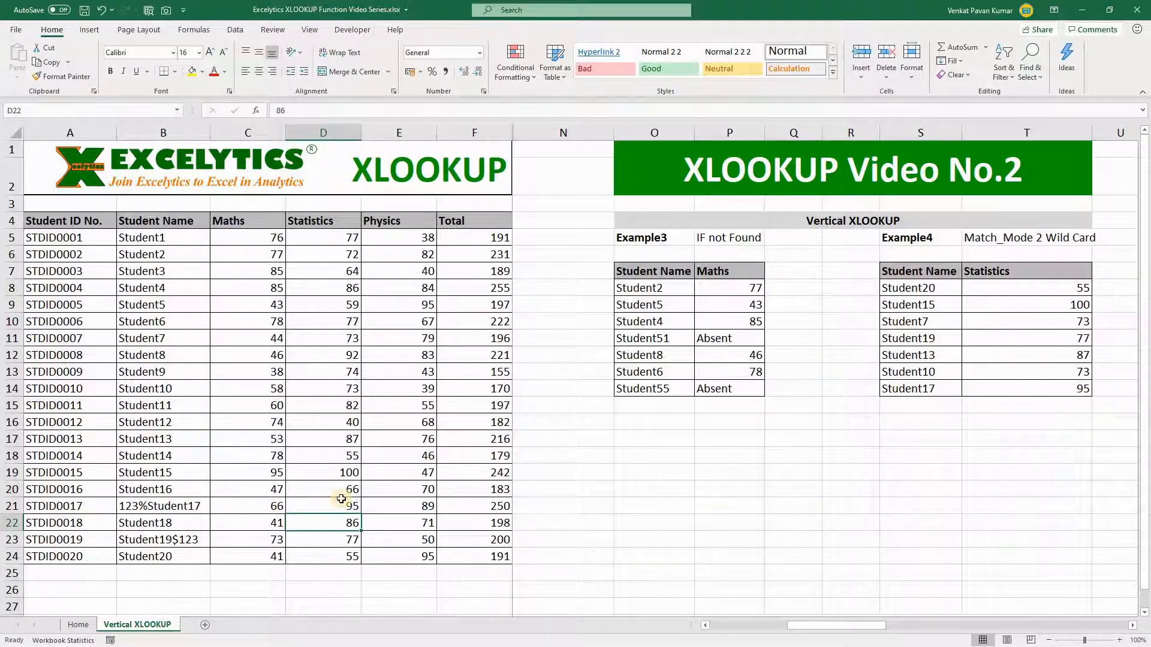
{"action": "left_click_drag", "start_coordinate": [195, 507], "coordinate": [340, 509]}
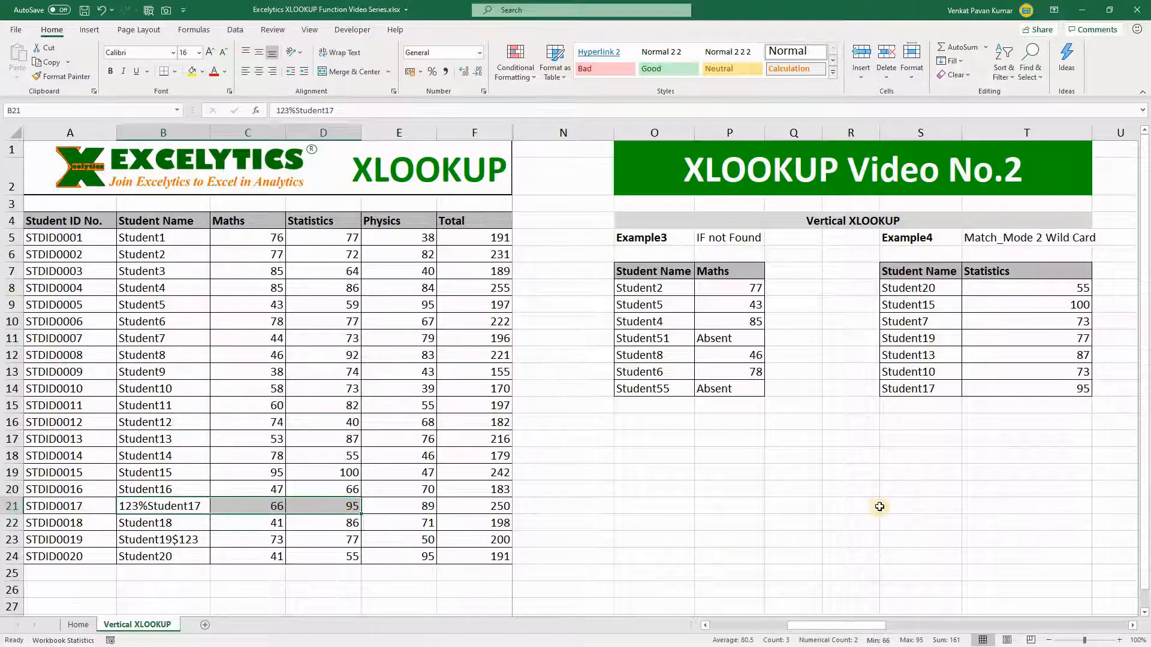